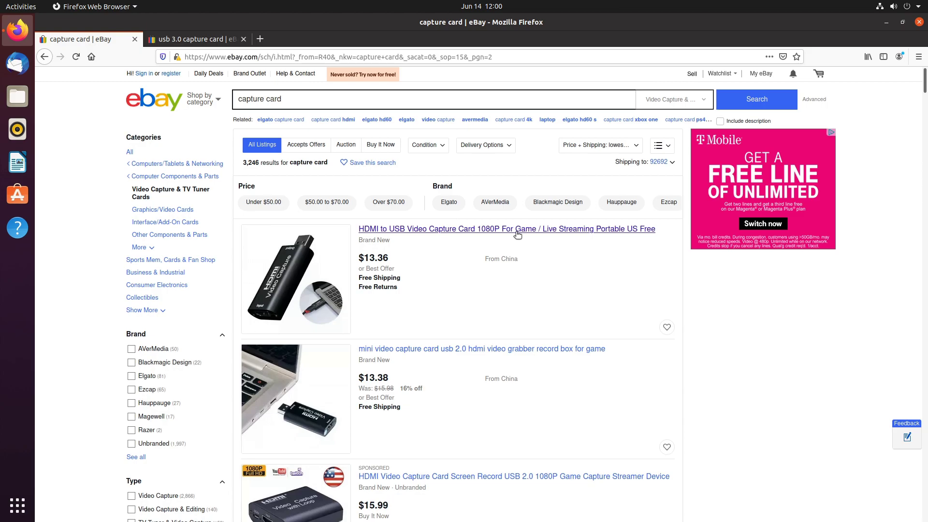
# Bring up the 'usb 3.0 capture card | eBay' tab in Firefox
pyautogui.click(205, 40)
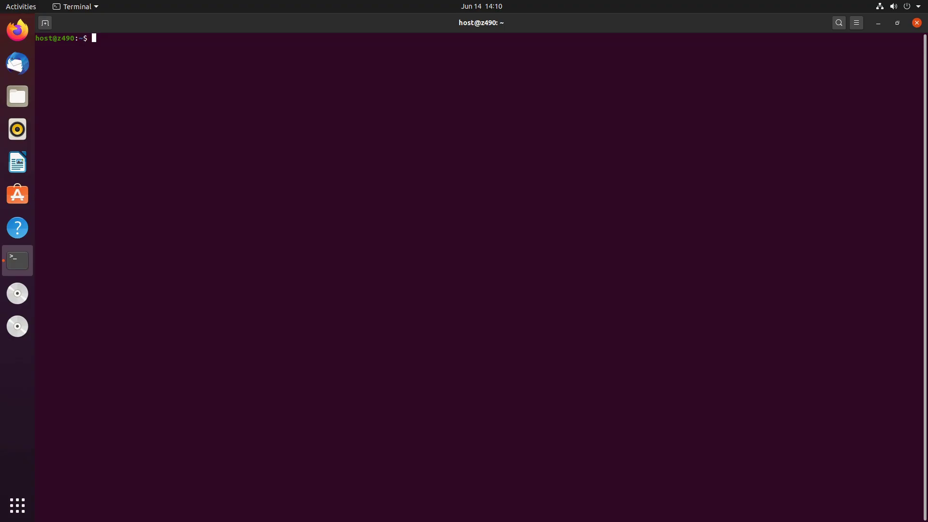
# Run lsusb and highlight the MACROSILICON USB Video entry (ID 534d:2109)
pyautogui.write('lsusb')
pyautogui.press('Return')
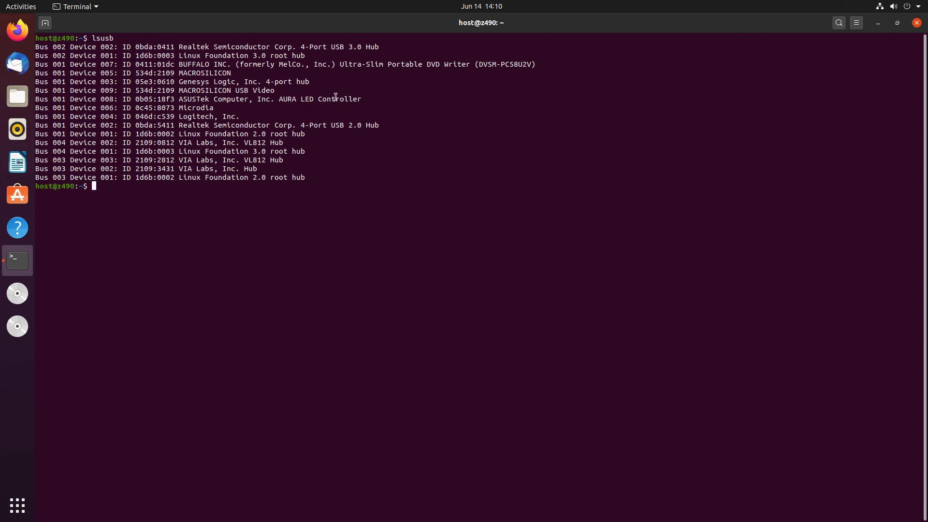
pyautogui.moveTo(136, 73); pyautogui.dragTo(237, 73)
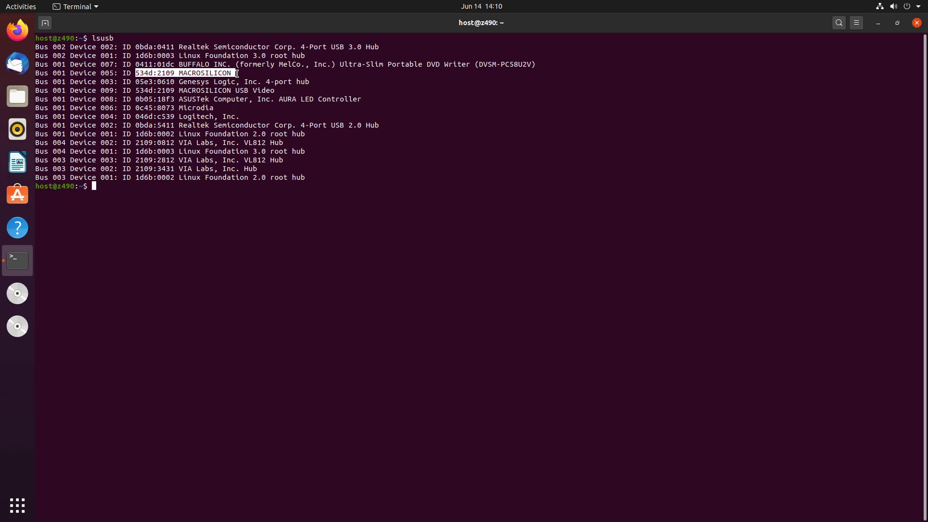
pyautogui.moveTo(288, 92); pyautogui.dragTo(178, 87)
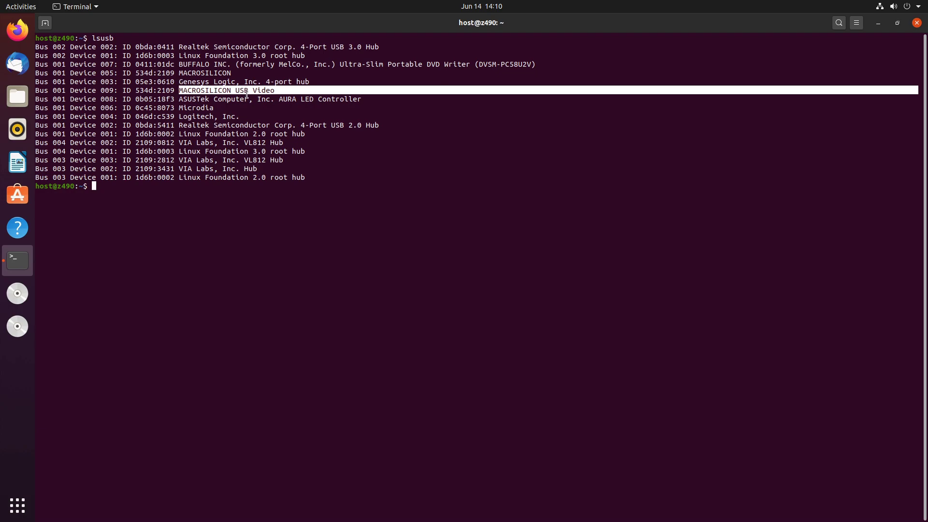
# Check the VIA XHCI driver on the VL805 Driver drive, then open Catalog.pdf from Video Capture
pyautogui.click(17, 293)
pyautogui.moveTo(257, 41); pyautogui.dragTo(392, 77)
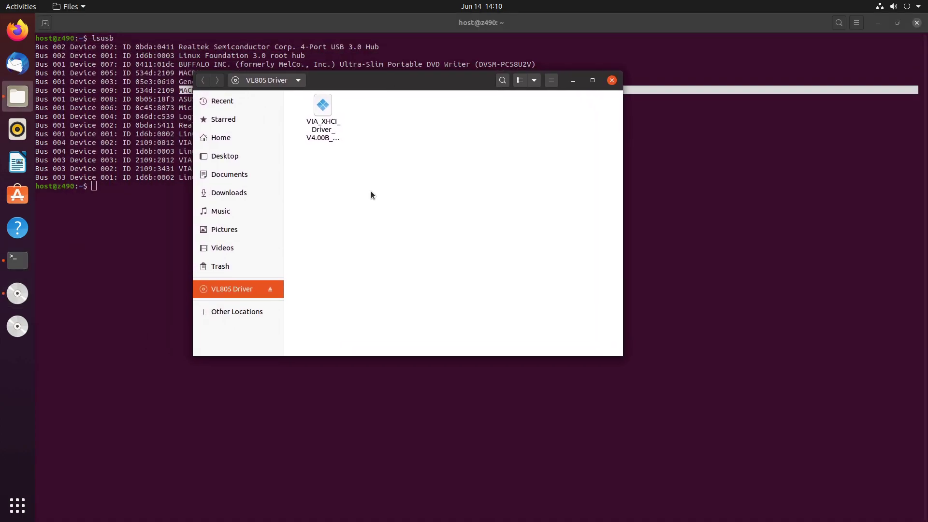
pyautogui.click(315, 110)
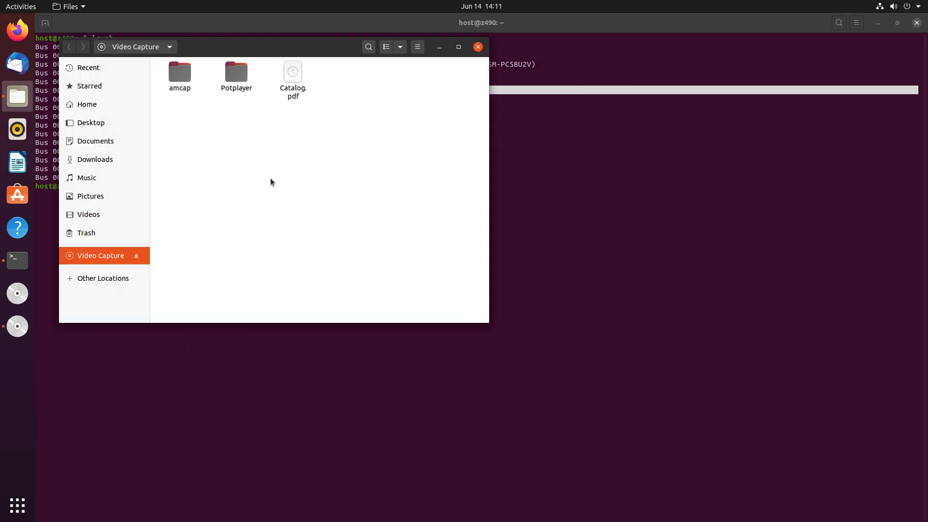
pyautogui.doubleClick(297, 81)
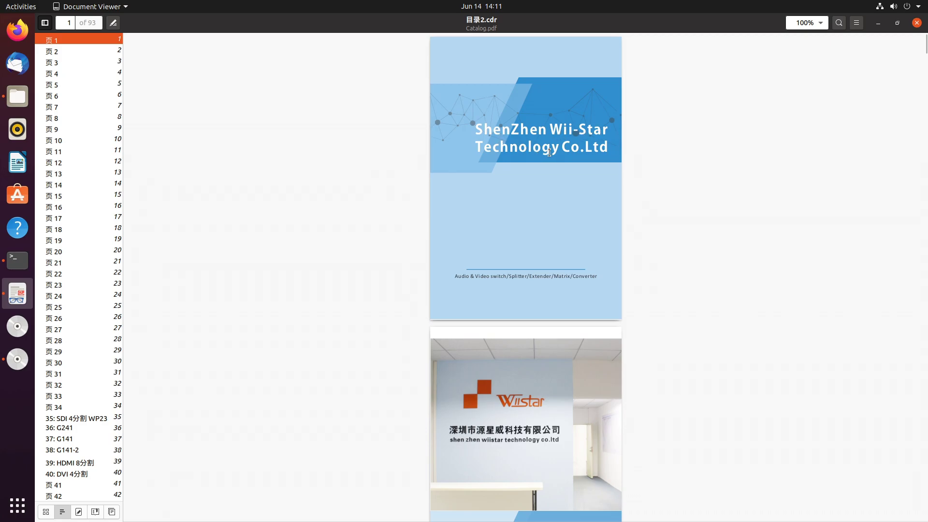
# Scroll through Catalog.pdf to the C1U30 USB 3.0 Video Capture Card page
pyautogui.scroll(-2, 655, 248)
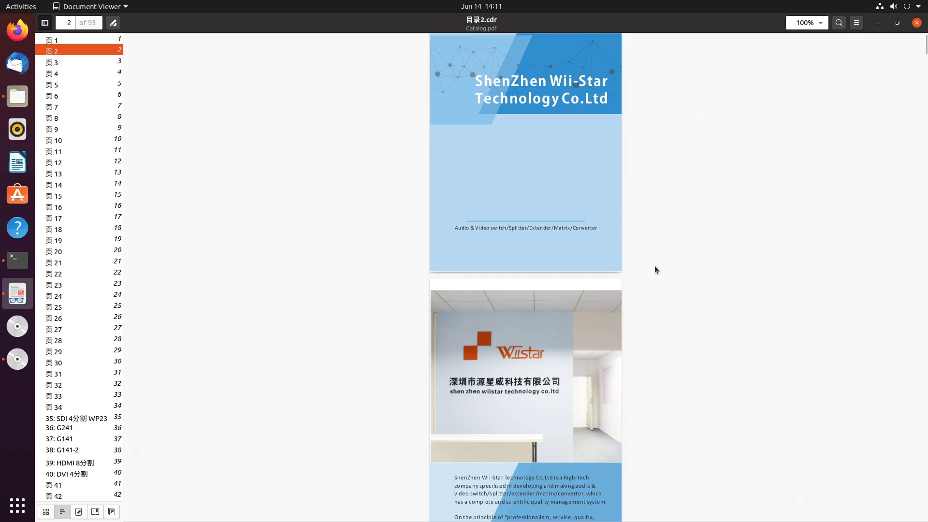
pyautogui.scroll(-15, 654, 262)
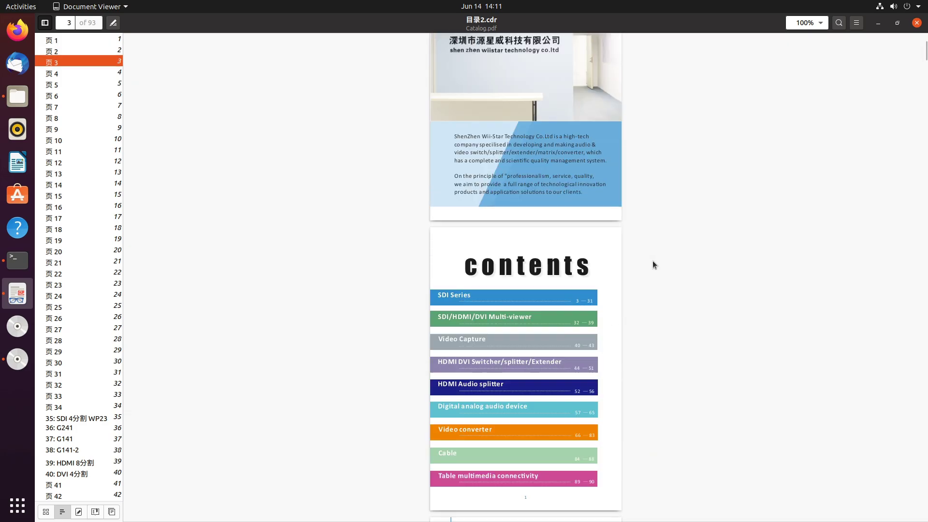
pyautogui.scroll(-8, 653, 265)
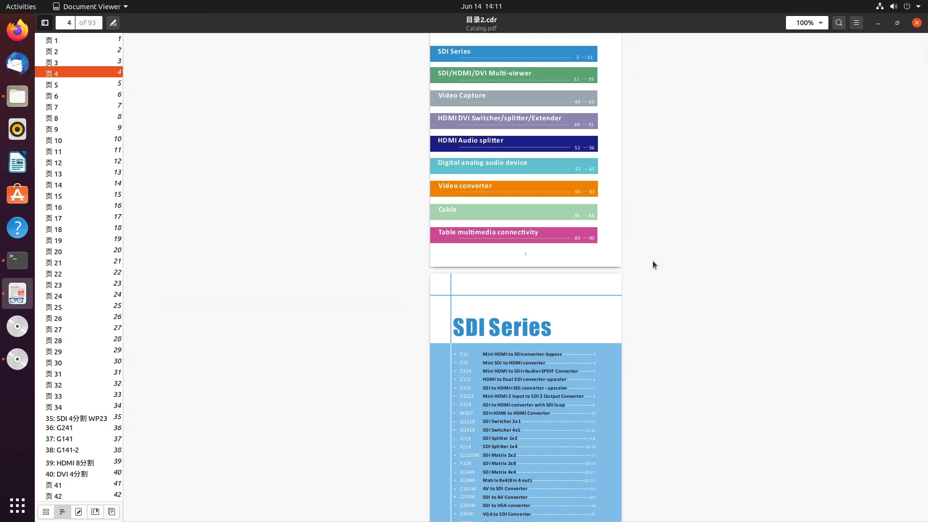
pyautogui.scroll(-8, 653, 265)
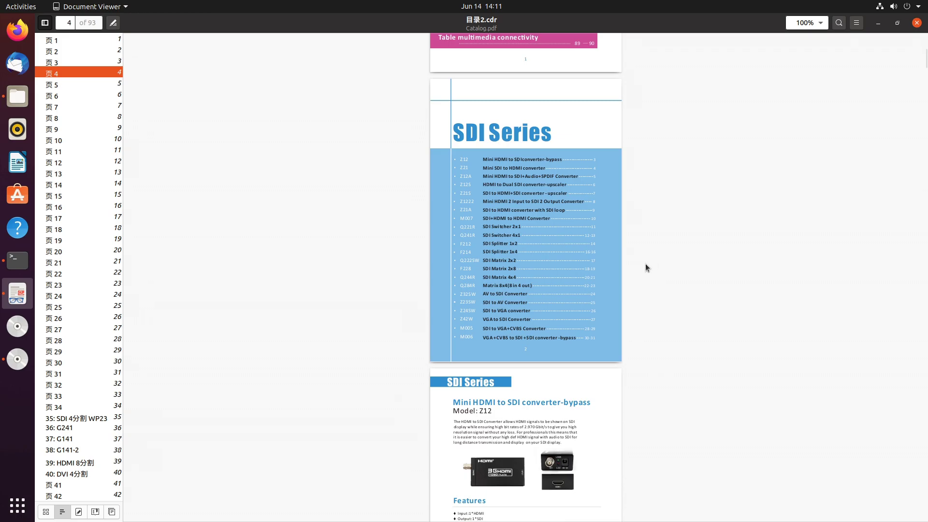
pyautogui.scroll(-12, 653, 265)
pyautogui.scroll(-20, 654, 279)
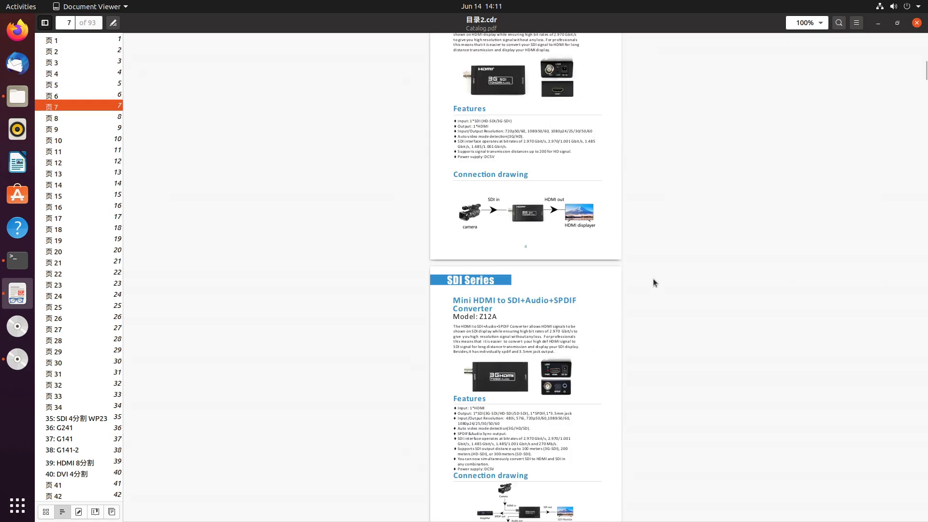
pyautogui.scroll(-20, 649, 285)
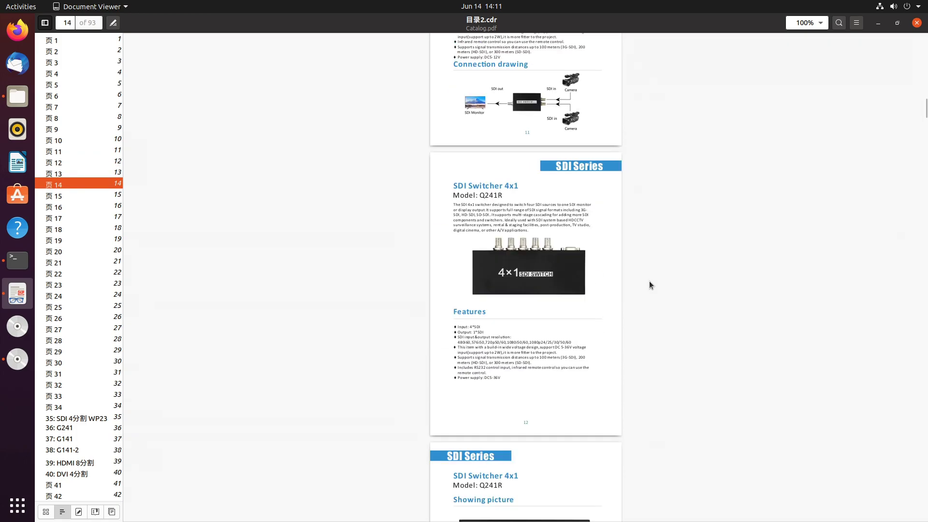
pyautogui.scroll(-20, 648, 287)
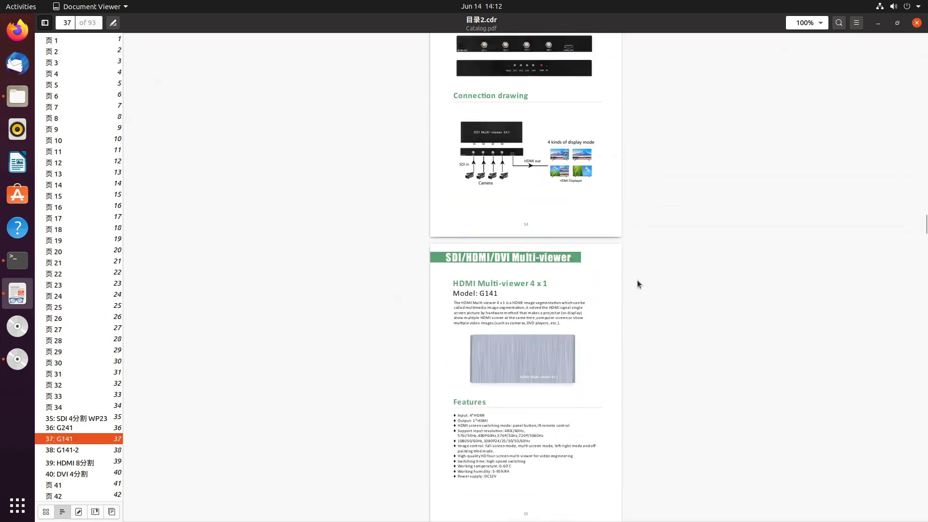
pyautogui.scroll(3, 637, 280)
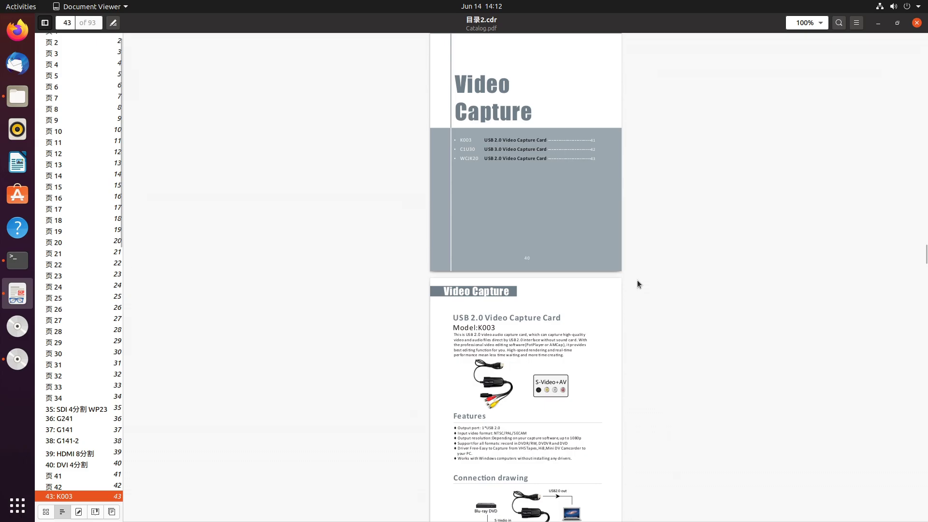
pyautogui.scroll(-5, 460, 244)
pyautogui.scroll(-4, 460, 244)
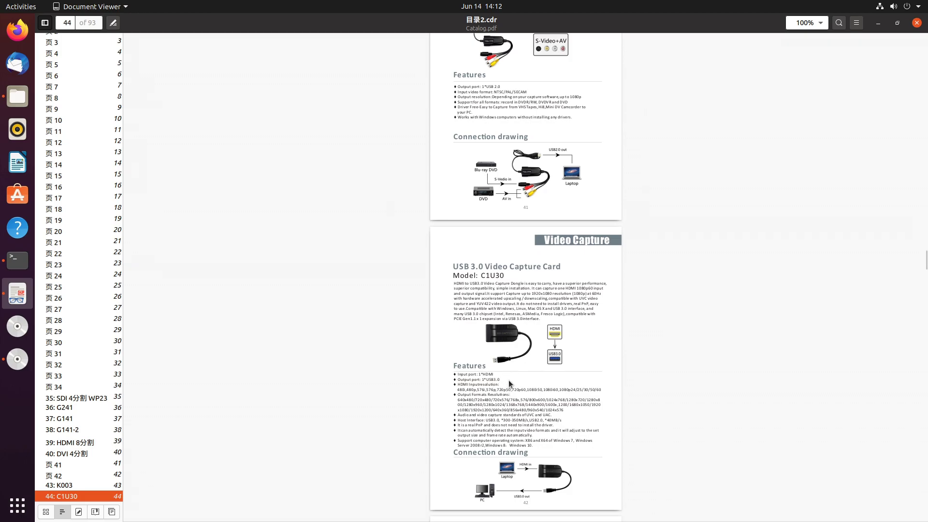
pyautogui.keyDown('ctrl'); pyautogui.scroll(4, 509, 381); pyautogui.keyUp('ctrl')
pyautogui.keyDown('ctrl'); pyautogui.scroll(1, 509, 381); pyautogui.keyUp('ctrl')
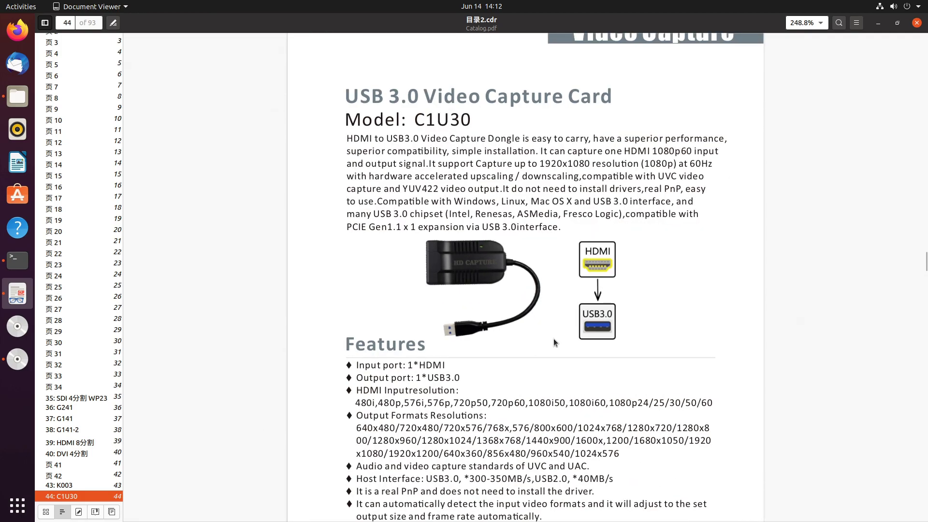
pyautogui.scroll(-2, 553, 339)
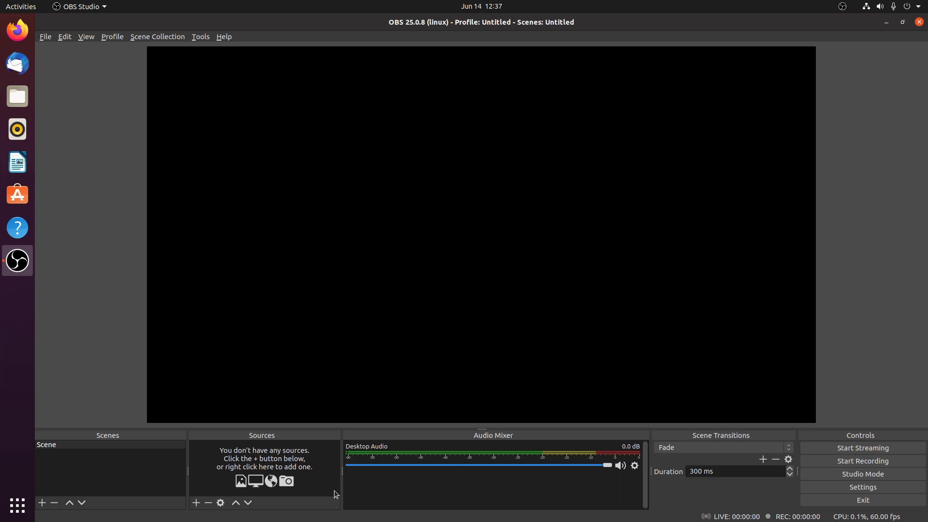
# Add a Video Capture Device (V4L2) source to the scene, keeping its default name
pyautogui.click(196, 503)
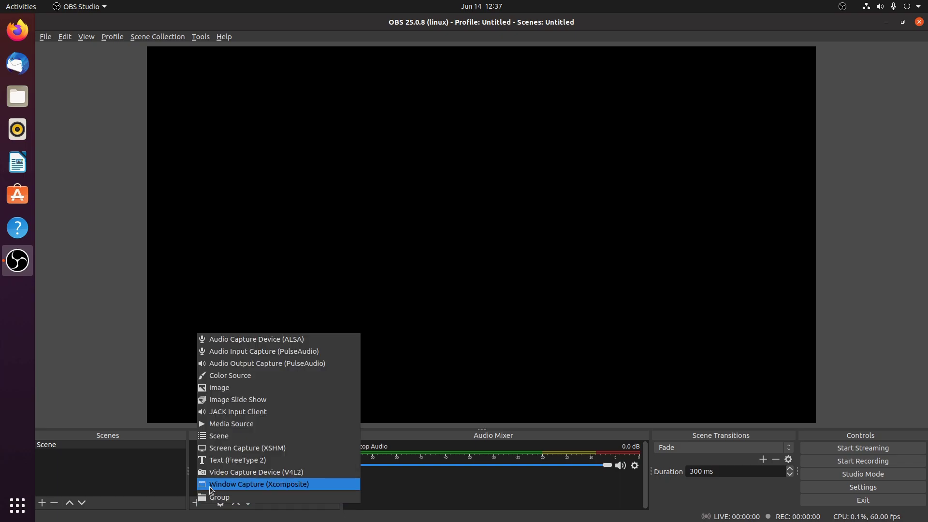
pyautogui.click(239, 472)
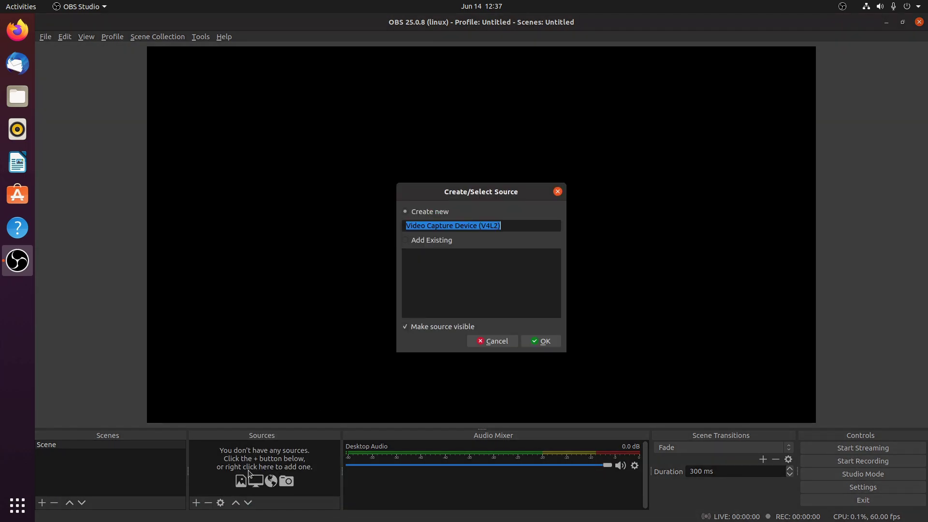
pyautogui.click(541, 340)
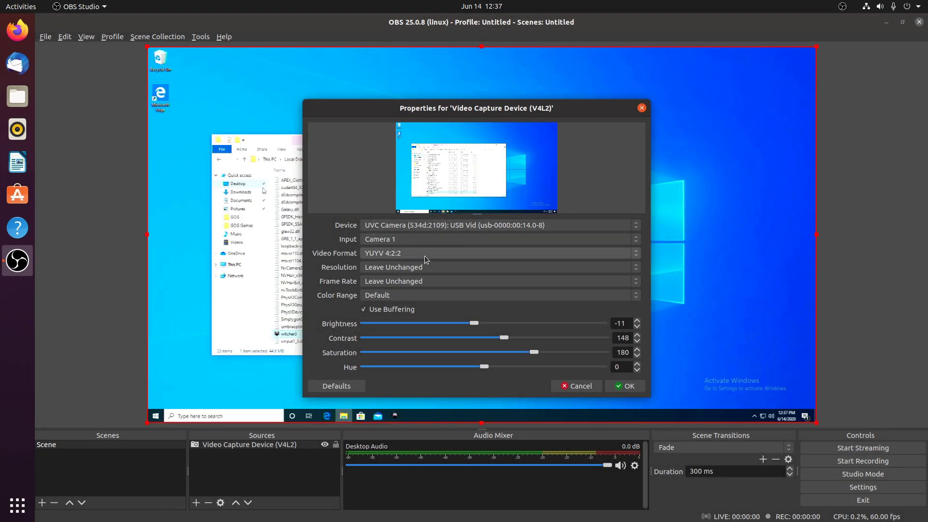
# Set the V4L2 source to 1920x1080 at 5.00 fps, Full colour range, buffering off
pyautogui.click(395, 269)
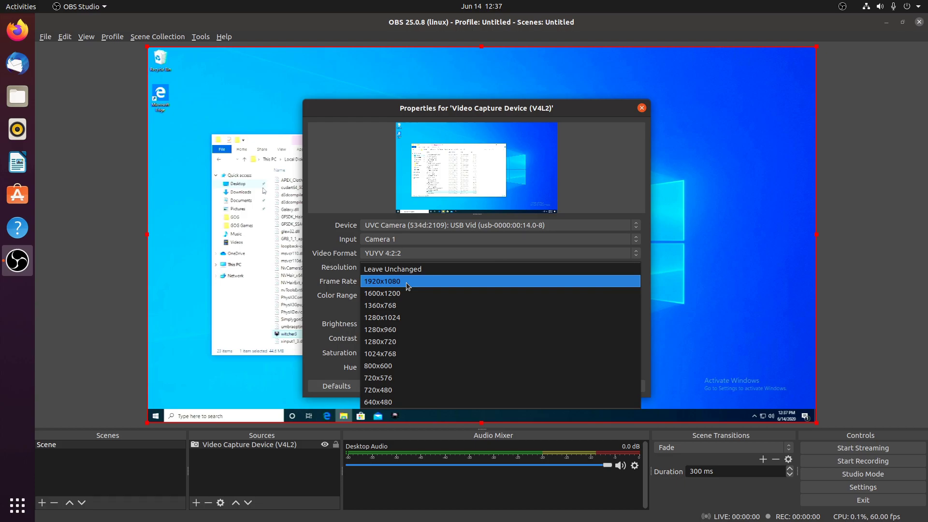
pyautogui.click(410, 283)
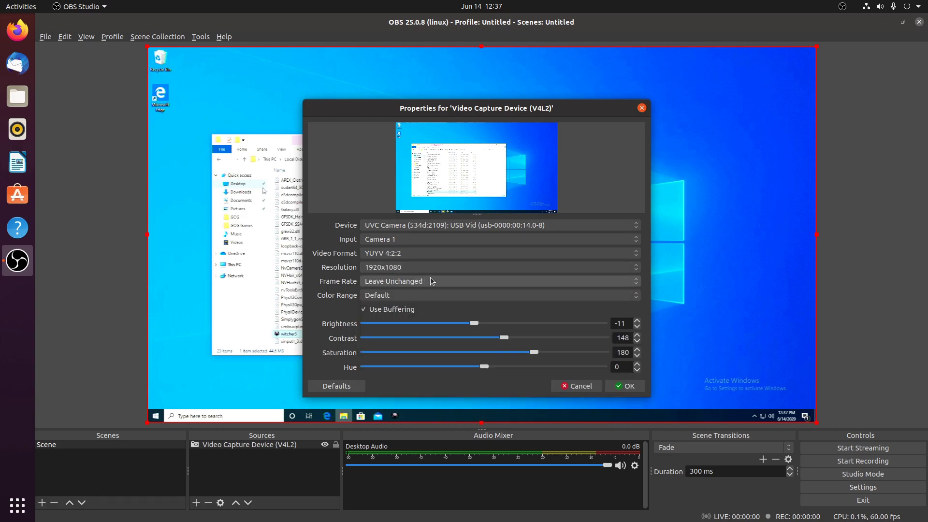
pyautogui.click(430, 278)
pyautogui.click(430, 279)
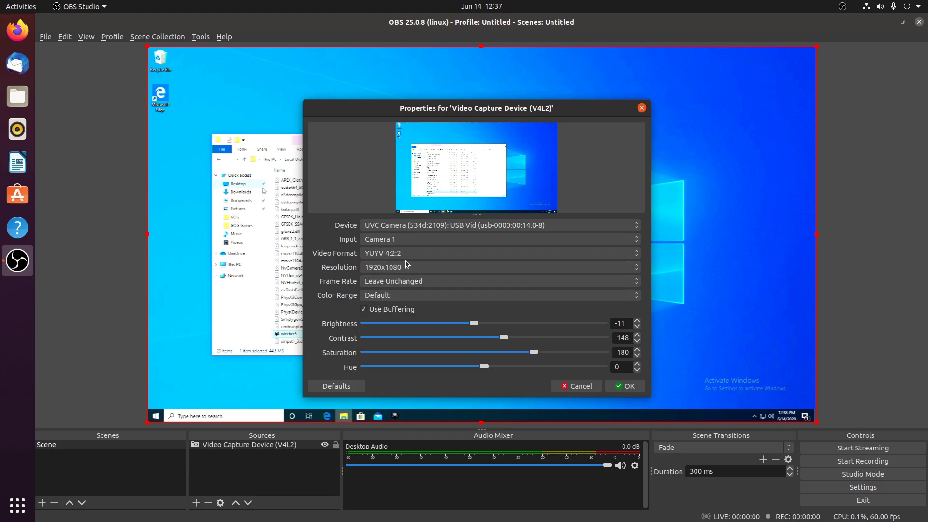
pyautogui.click(416, 280)
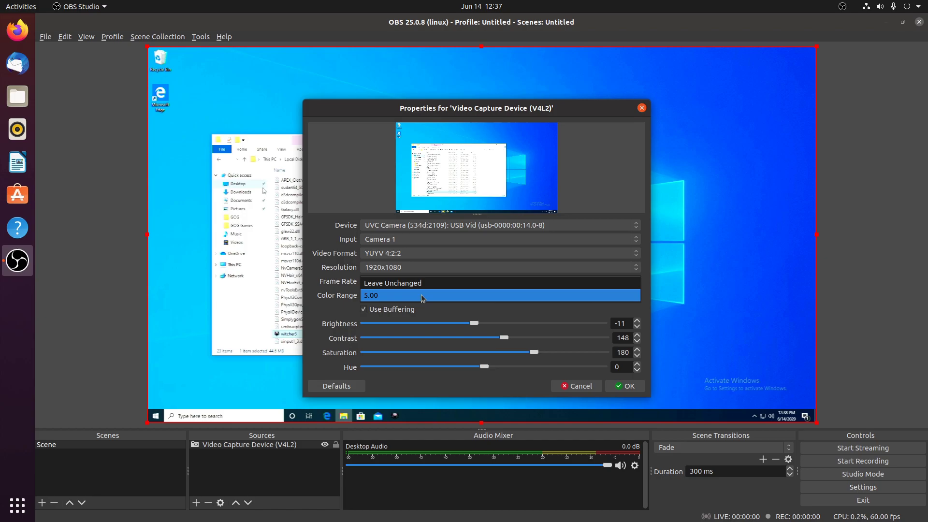
pyautogui.click(423, 296)
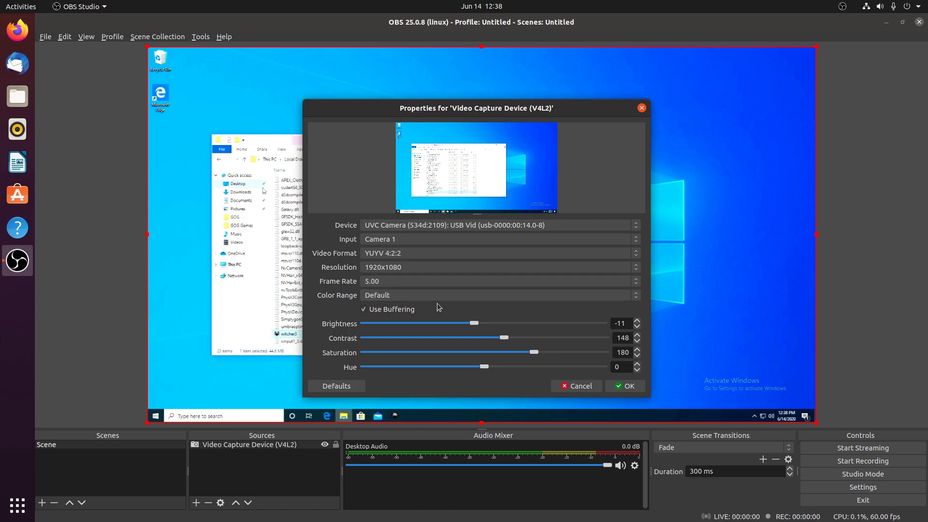
pyautogui.click(441, 297)
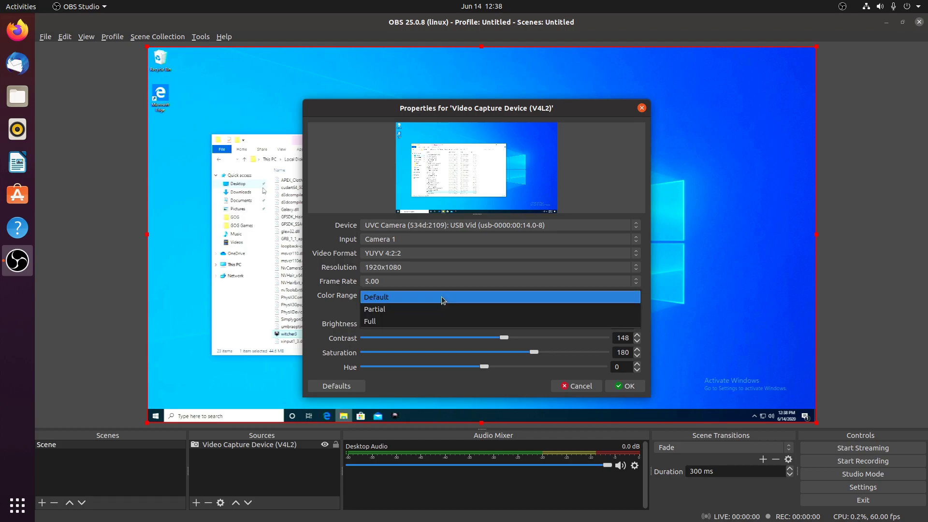
pyautogui.click(440, 322)
pyautogui.click(410, 313)
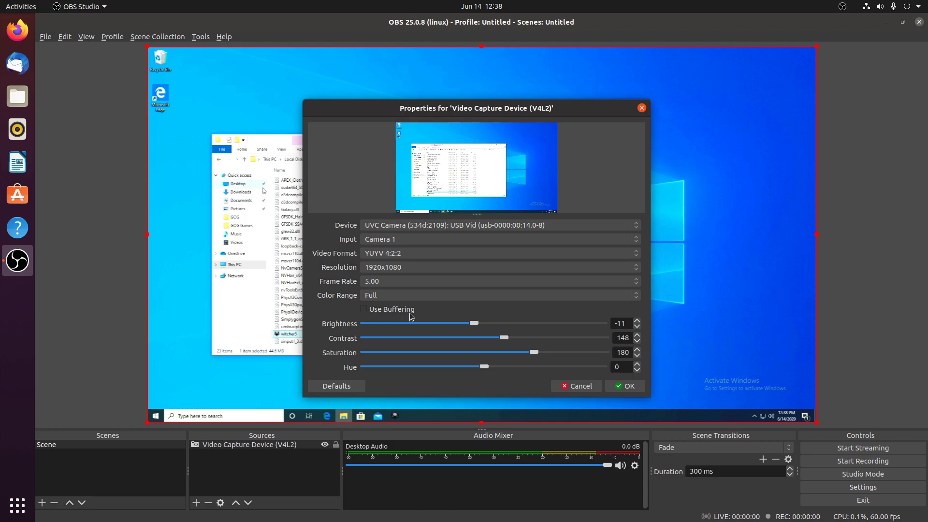
pyautogui.click(593, 383)
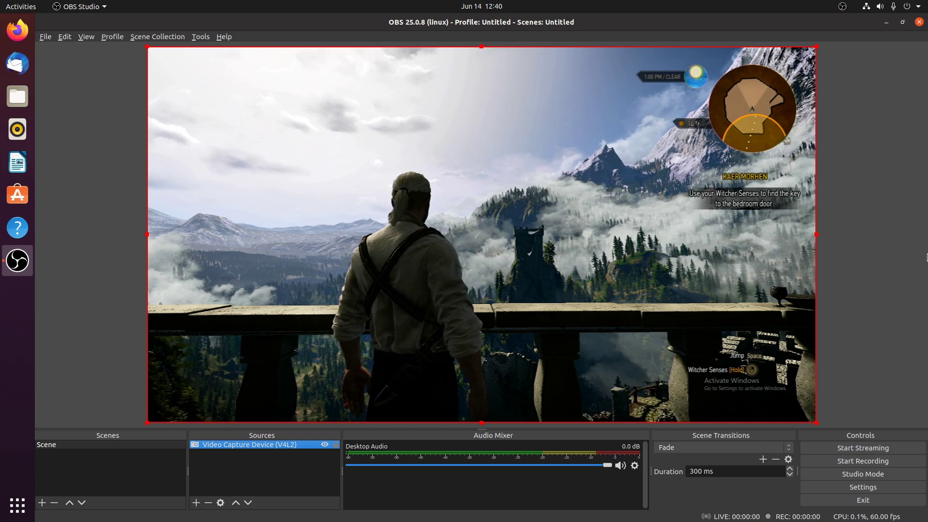
# Change the V4L2 source's video format to YV12 (Emulated) at 30.00 fps
pyautogui.doubleClick(216, 443)
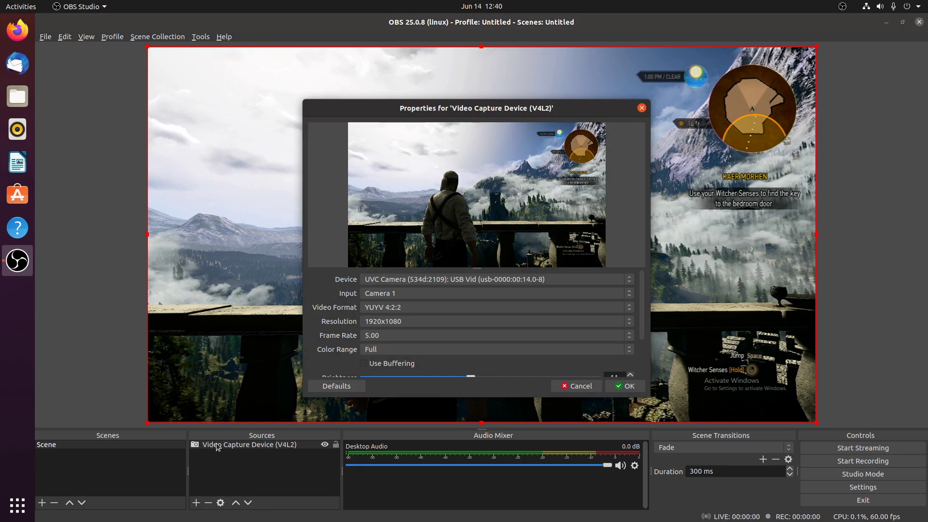
pyautogui.click(397, 308)
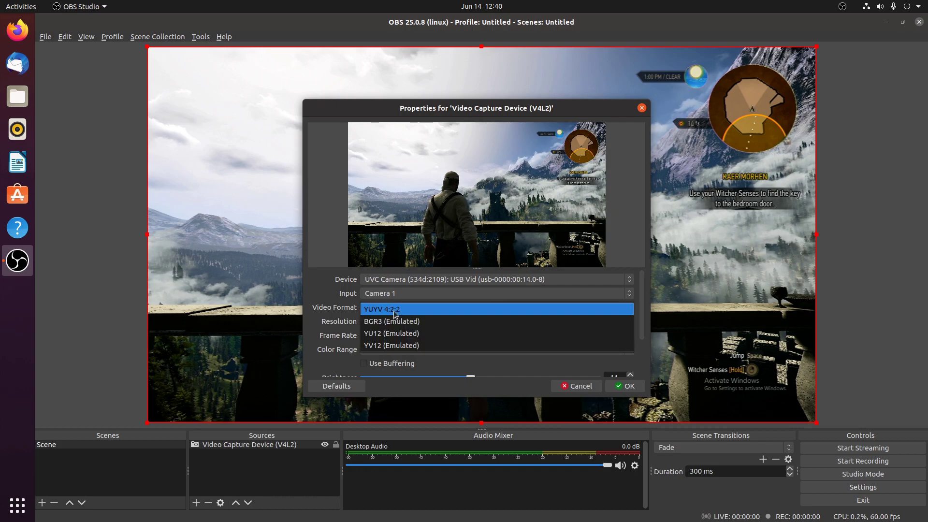
pyautogui.click(403, 345)
pyautogui.click(405, 282)
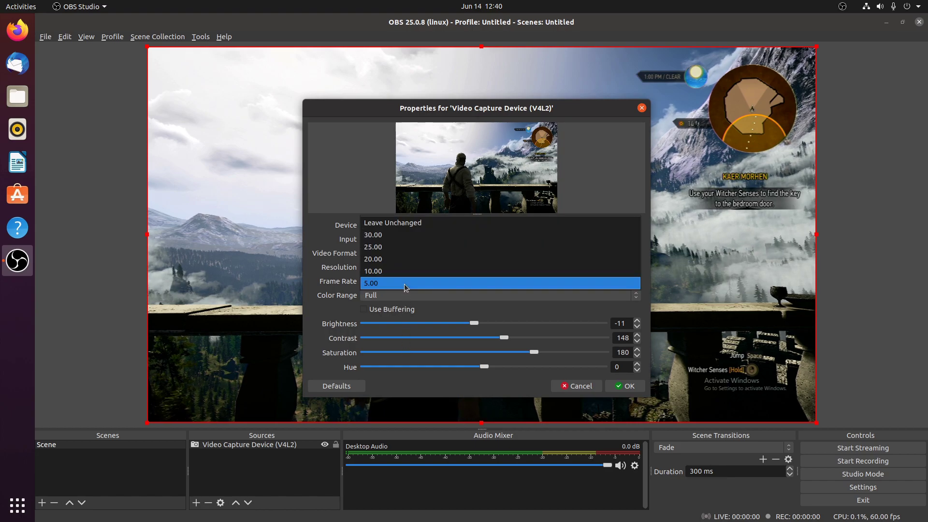
pyautogui.click(414, 236)
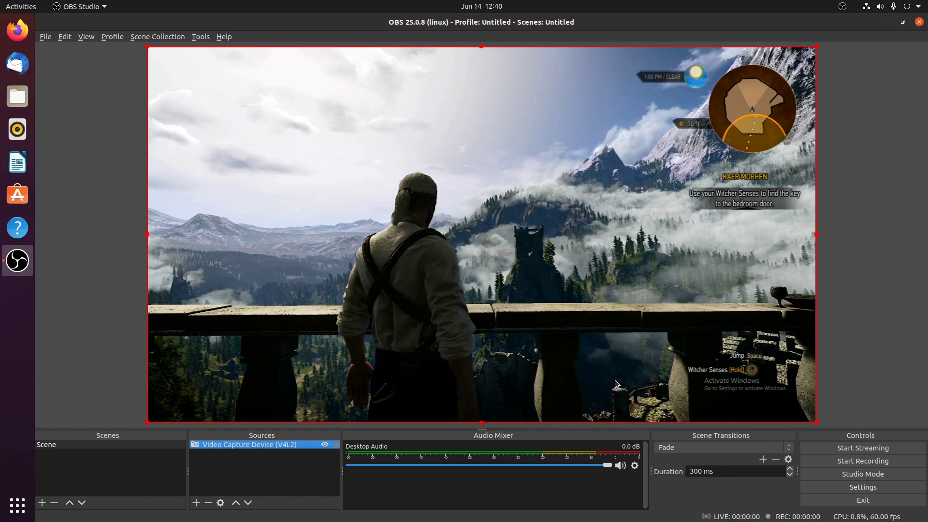
pyautogui.click(615, 385)
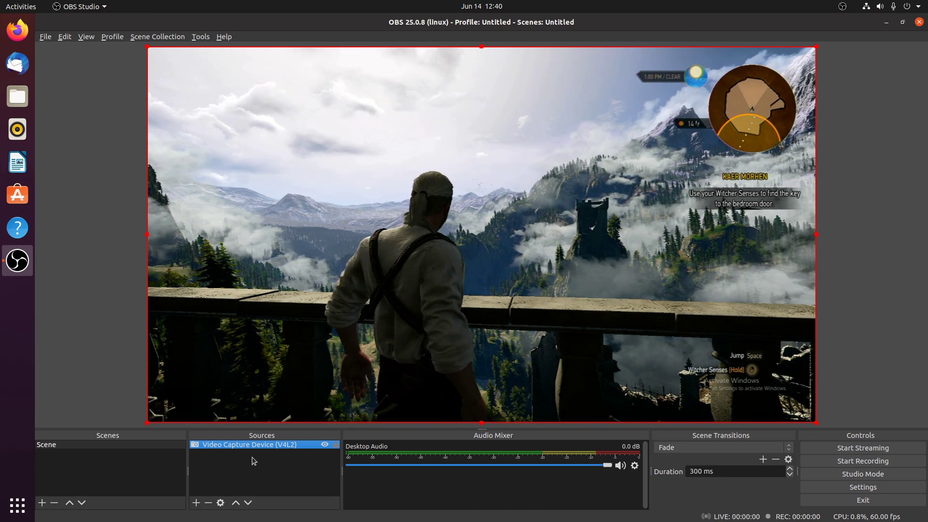
pyautogui.doubleClick(256, 445)
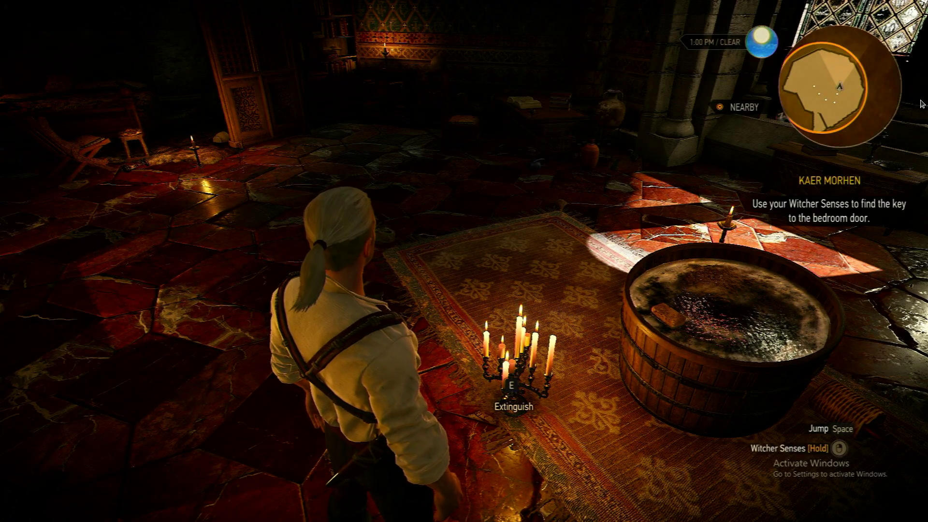
pyautogui.press('w')
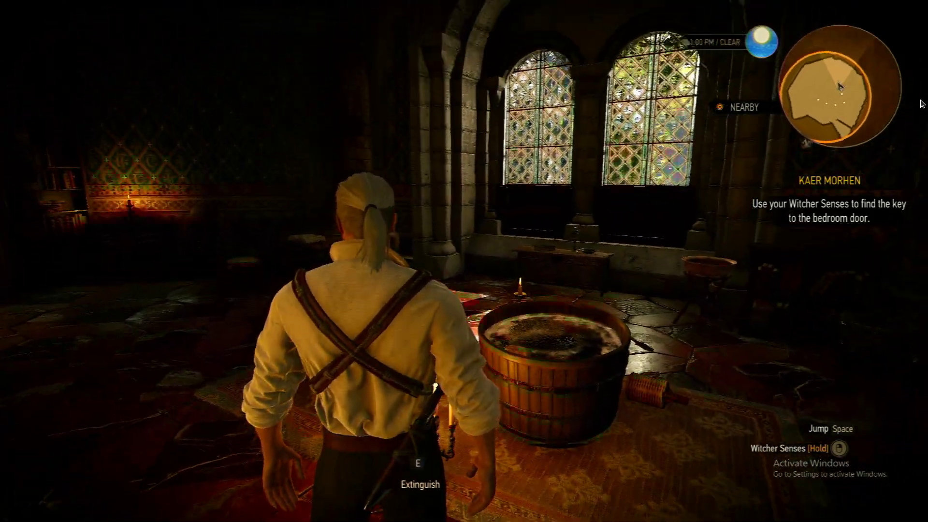
pyautogui.press('w')
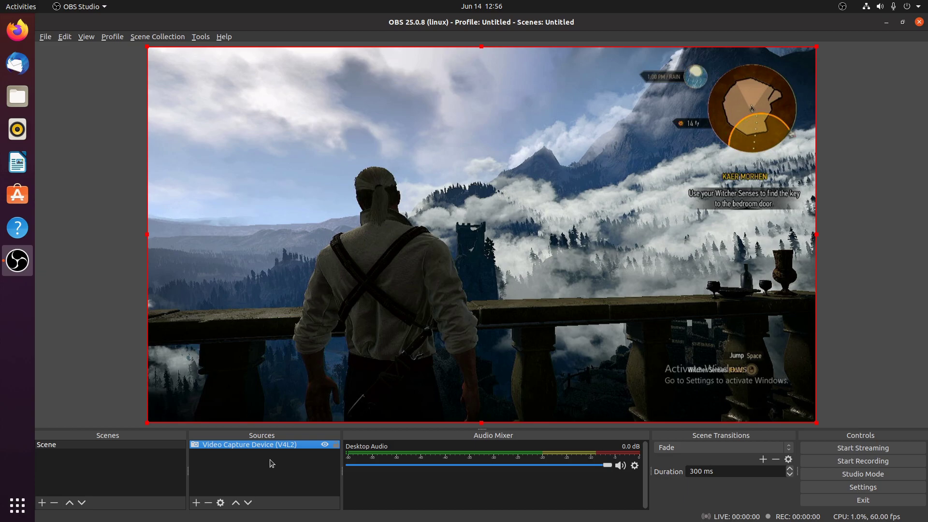
pyautogui.doubleClick(277, 444)
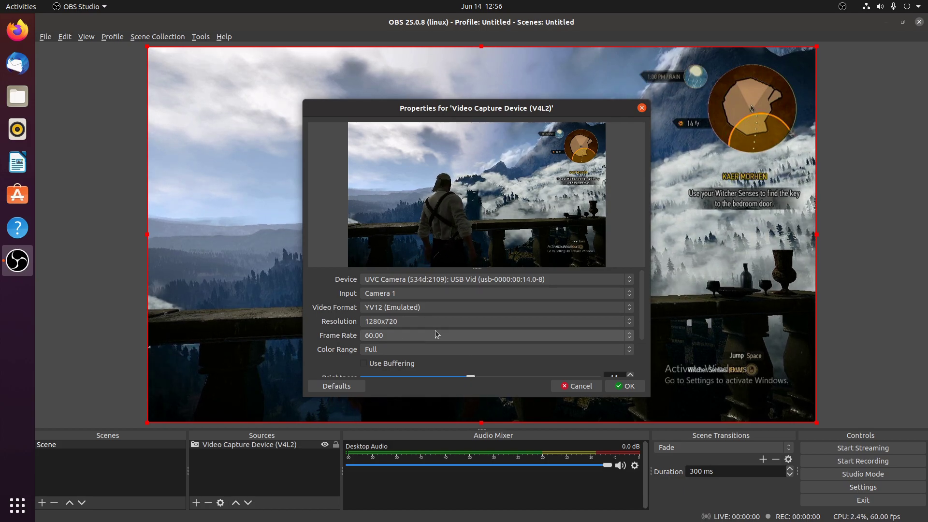
pyautogui.click(625, 385)
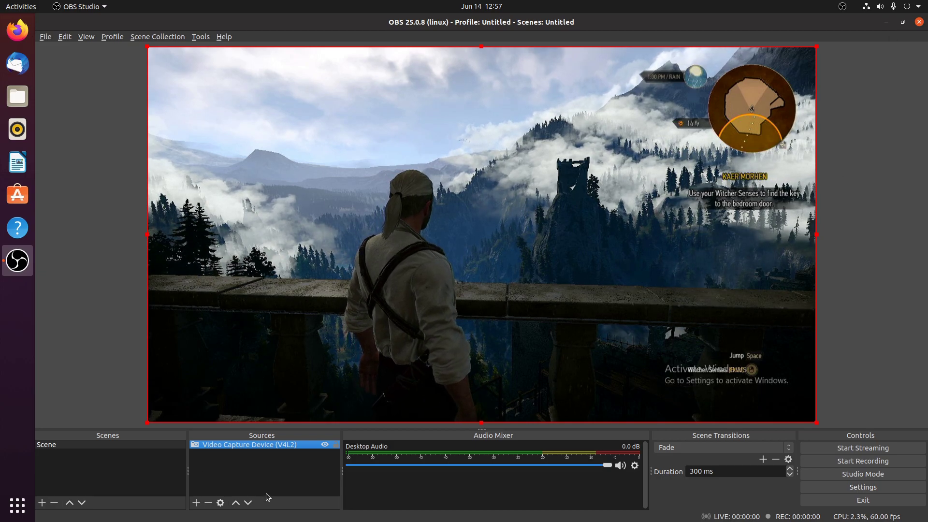
# Open the V4L2 source's properties to review its YV12, 1280x720, 60.00 fps settings
pyautogui.doubleClick(292, 445)
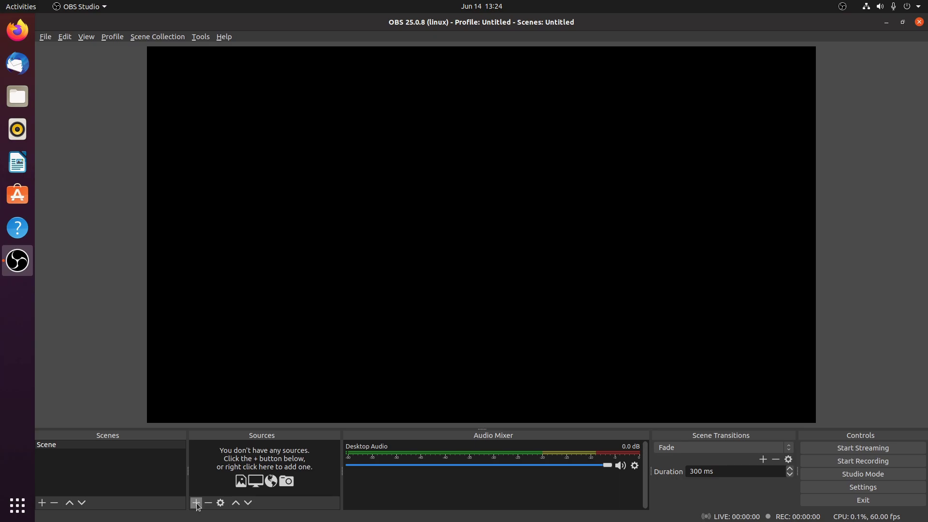
# Add another Video Capture Device (V4L2) source with its default name
pyautogui.click(196, 503)
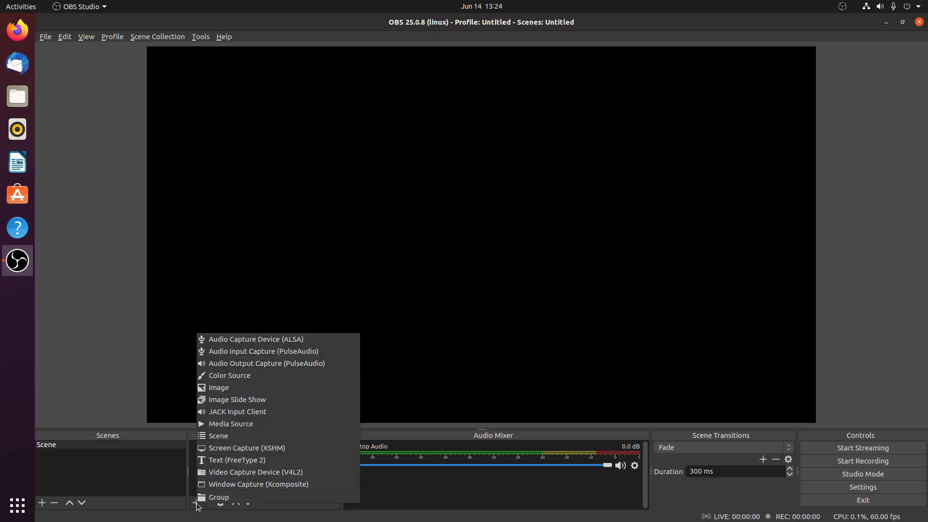
pyautogui.click(225, 471)
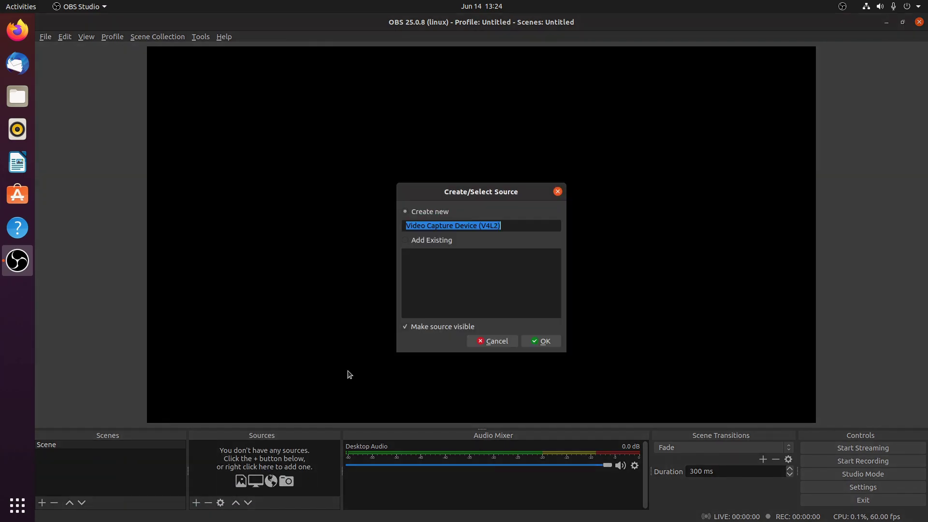
pyautogui.click(541, 341)
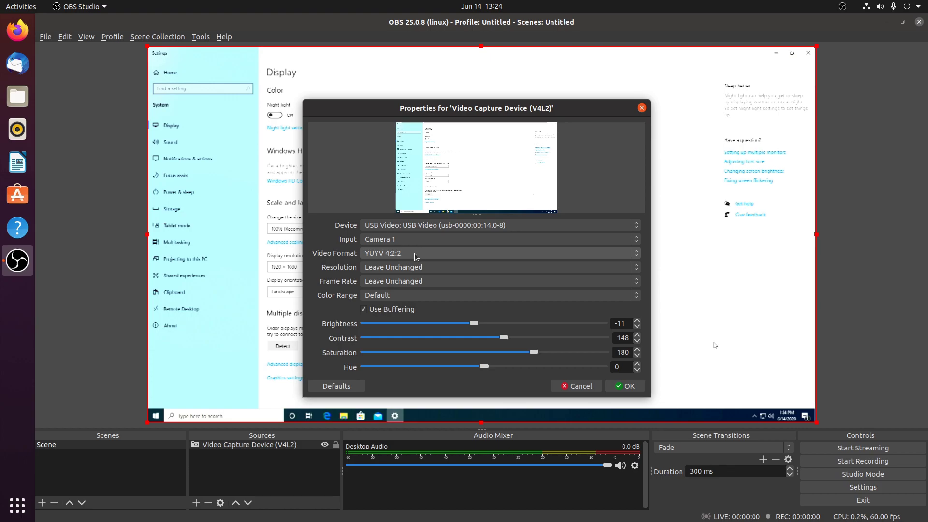
# Set the new source to 1920x1080 resolution at 5.00 fps and apply
pyautogui.click(413, 266)
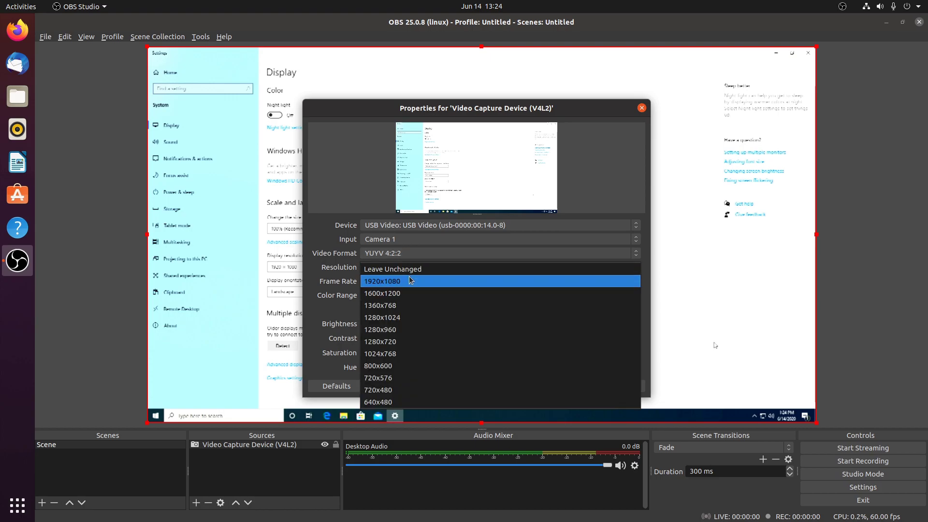
pyautogui.click(411, 281)
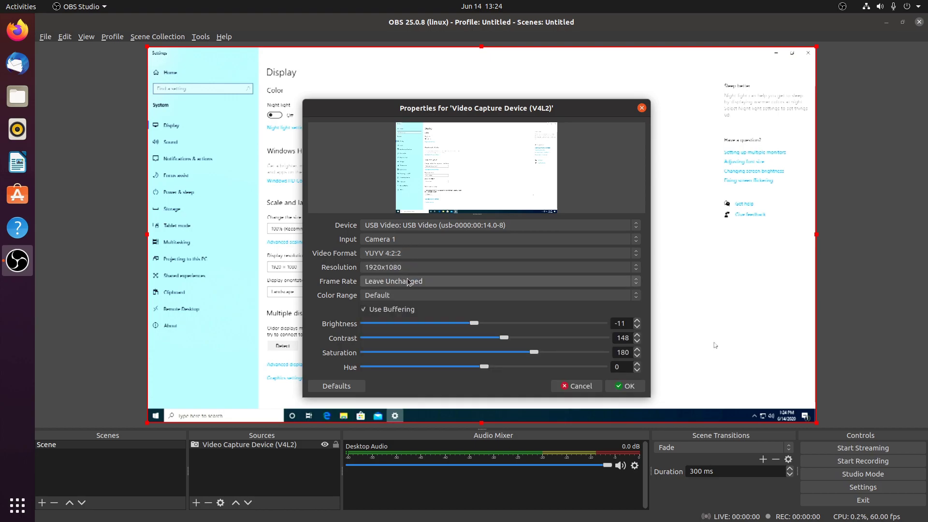
pyautogui.click(407, 281)
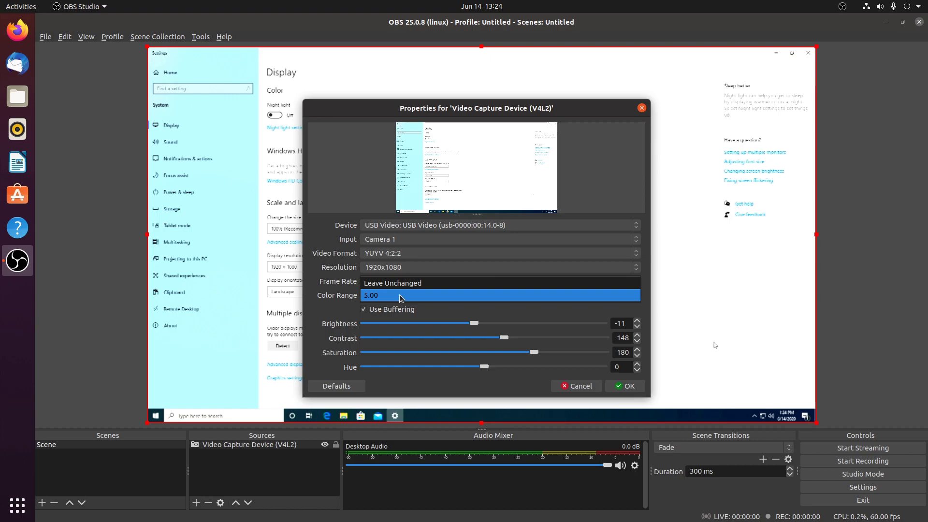
pyautogui.click(399, 295)
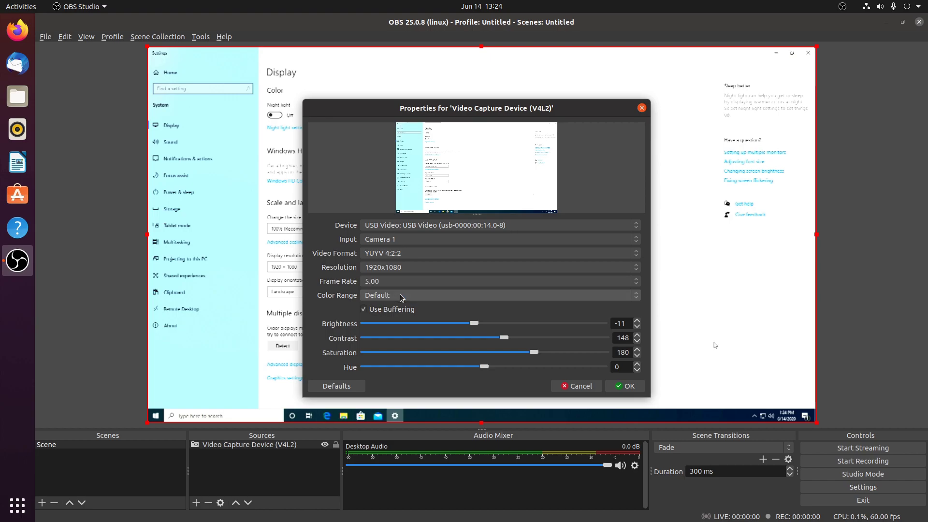
pyautogui.click(625, 387)
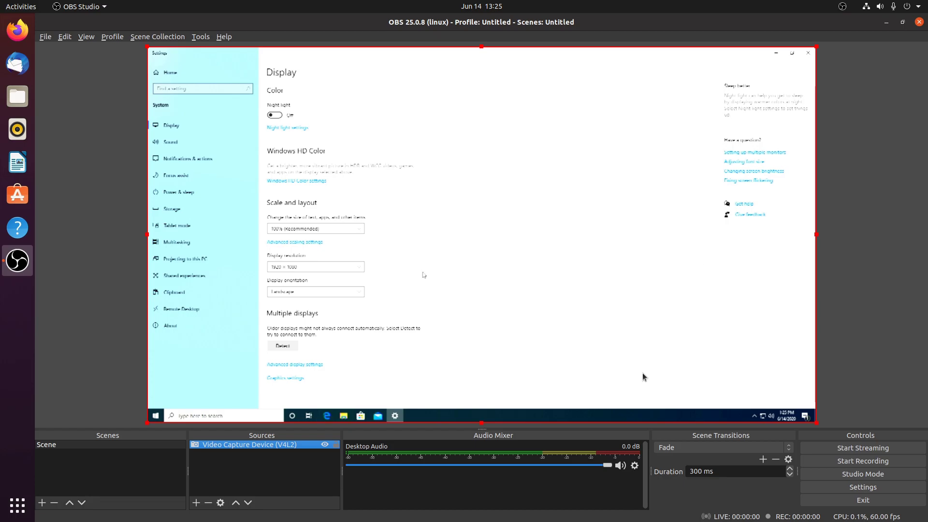
# Set the capture source to YV12 (Emulated) at 30.00 fps
pyautogui.doubleClick(297, 444)
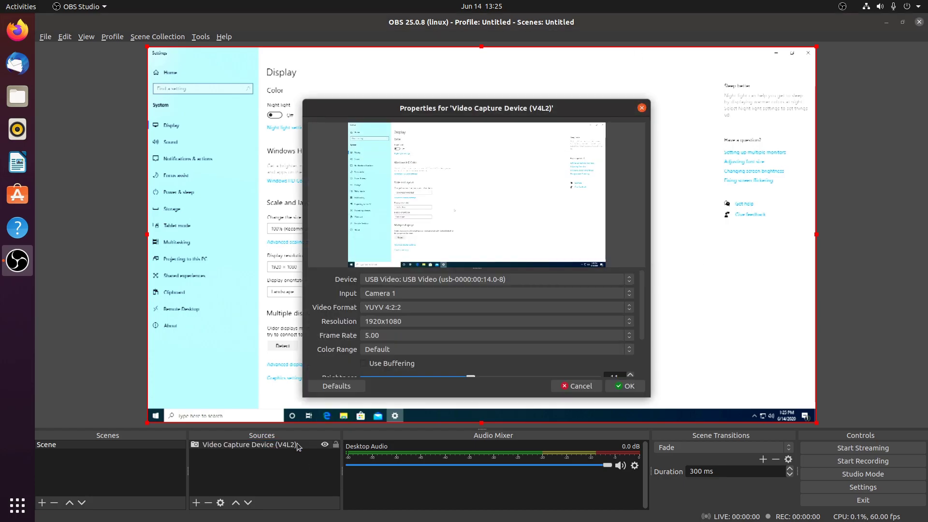
pyautogui.click(408, 304)
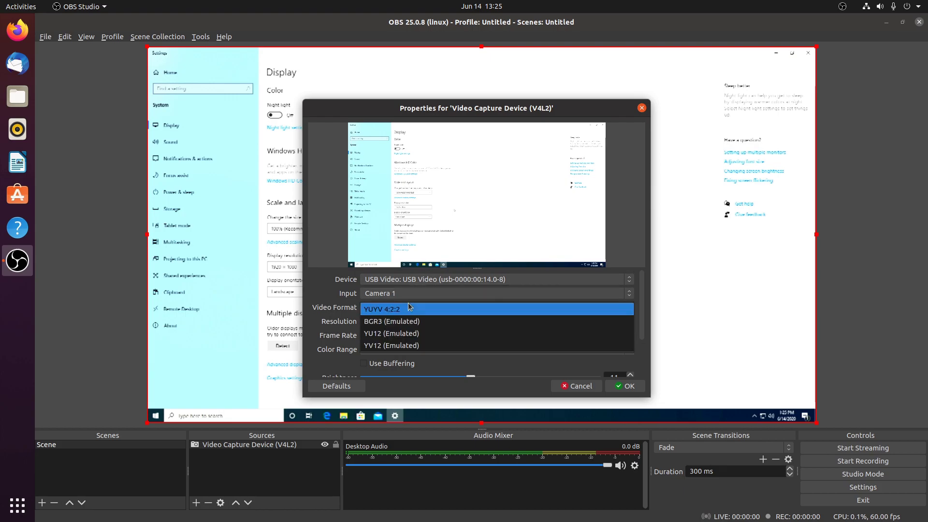
pyautogui.click(415, 346)
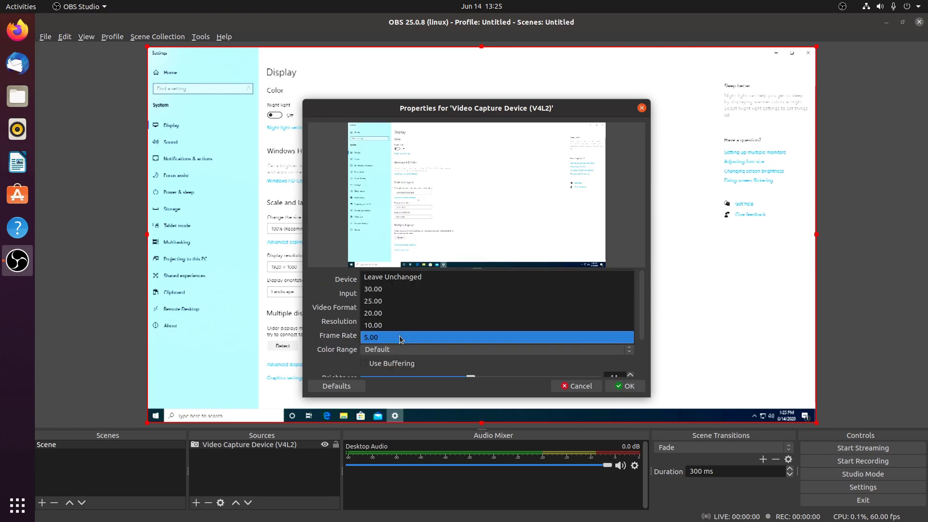
pyautogui.click(401, 289)
pyautogui.click(628, 387)
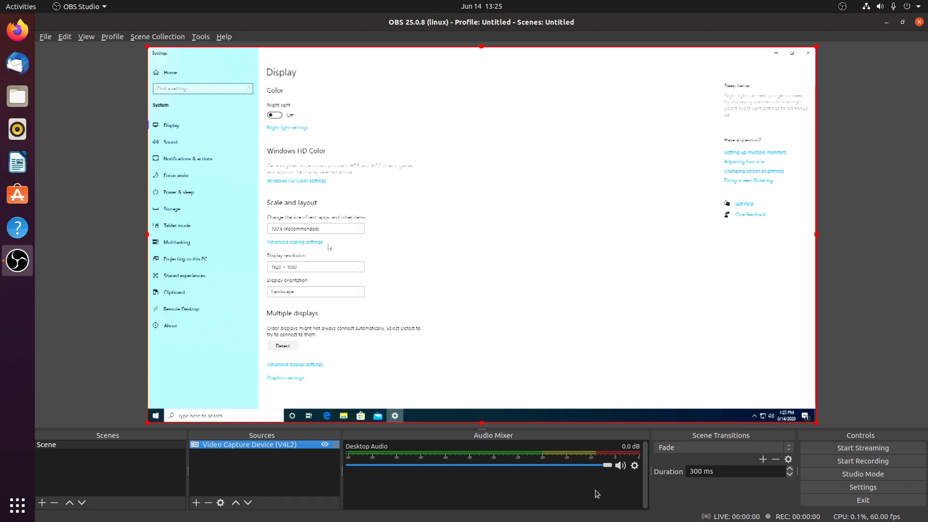
# Switch the capture source's video format to BGR3 (Emulated)
pyautogui.doubleClick(233, 445)
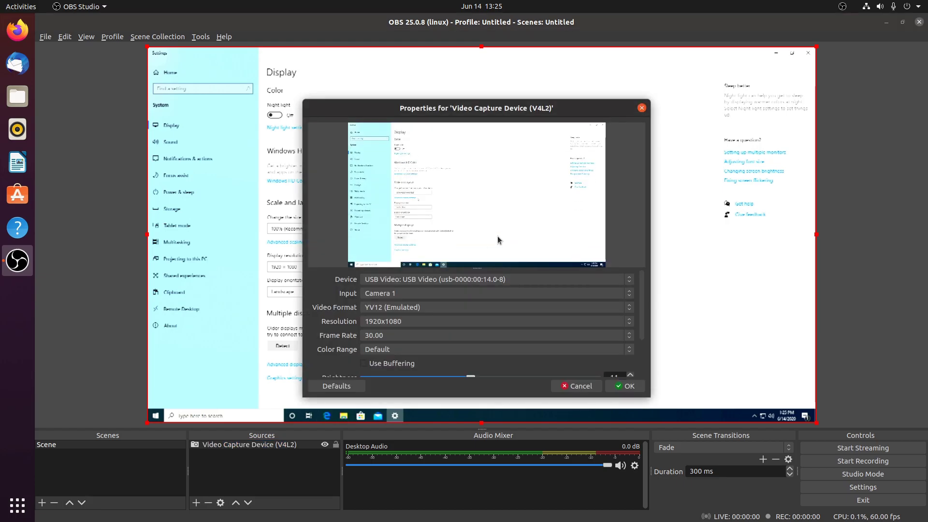
pyautogui.click(401, 306)
pyautogui.click(401, 285)
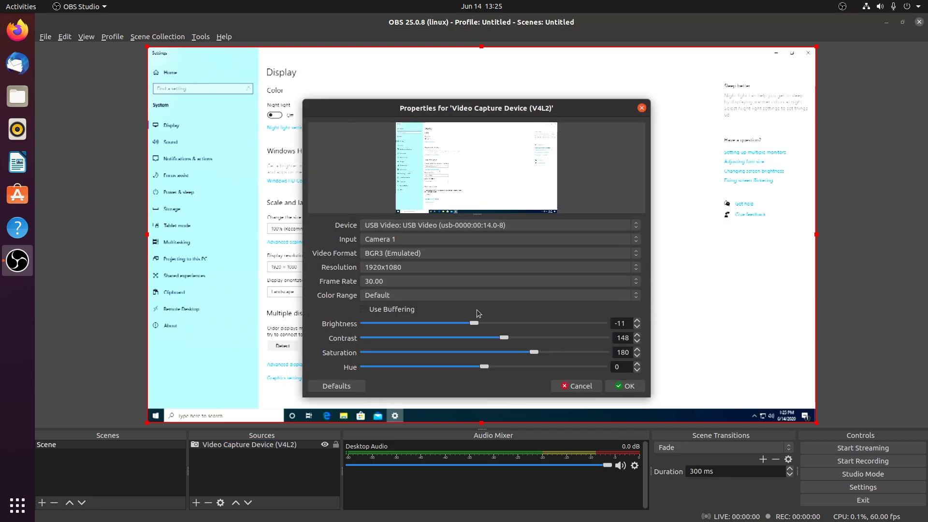
pyautogui.click(628, 386)
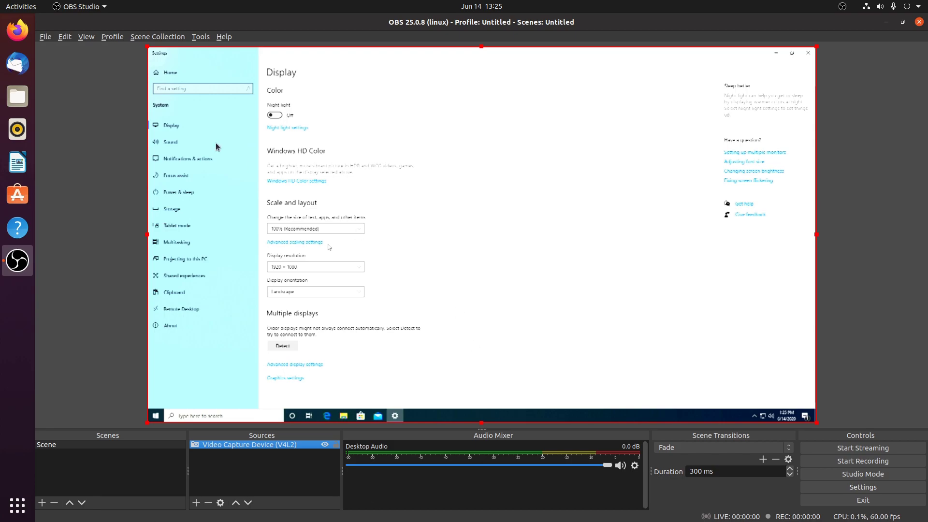
# Switch the capture source's video format to YU12 (Emulated)
pyautogui.doubleClick(297, 447)
pyautogui.click(404, 311)
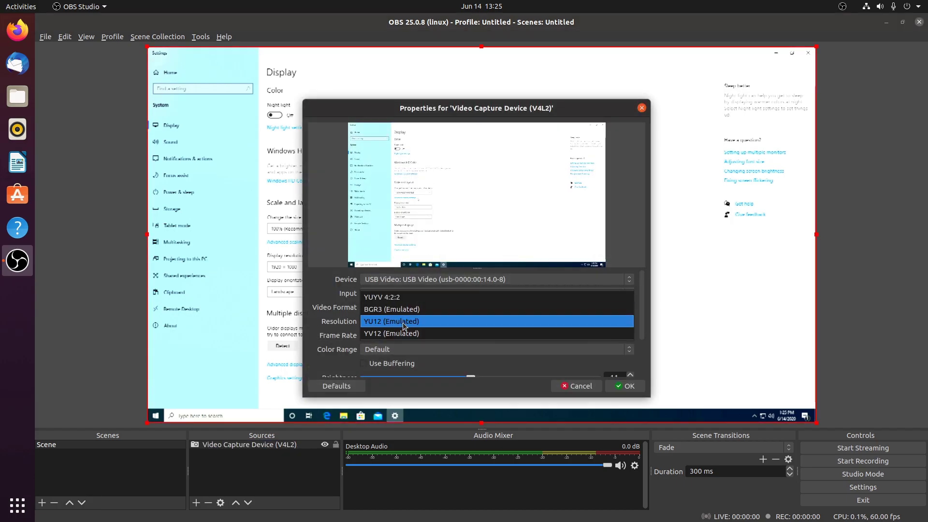
pyautogui.click(405, 321)
pyautogui.click(627, 386)
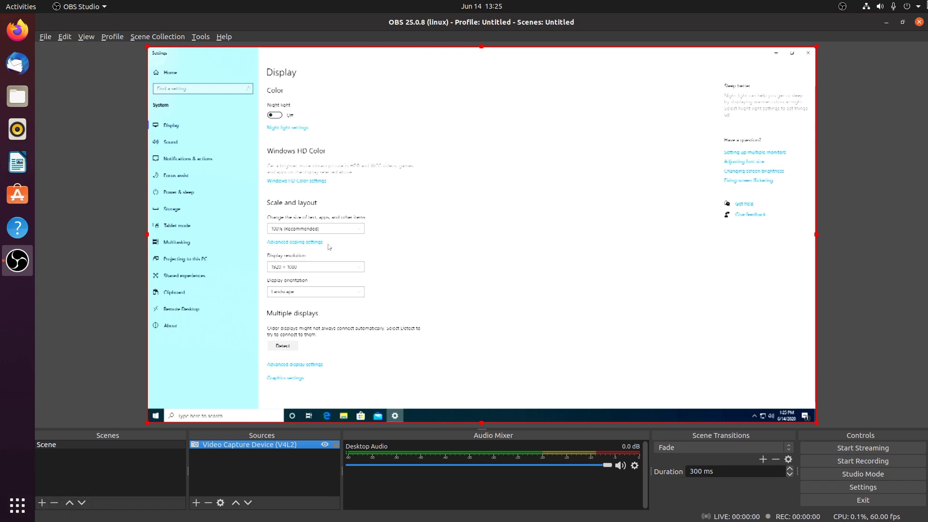
# Glance at the Ubuntu system menu's power options, then cancel the capture Properties dialog unsaved
pyautogui.click(918, 8)
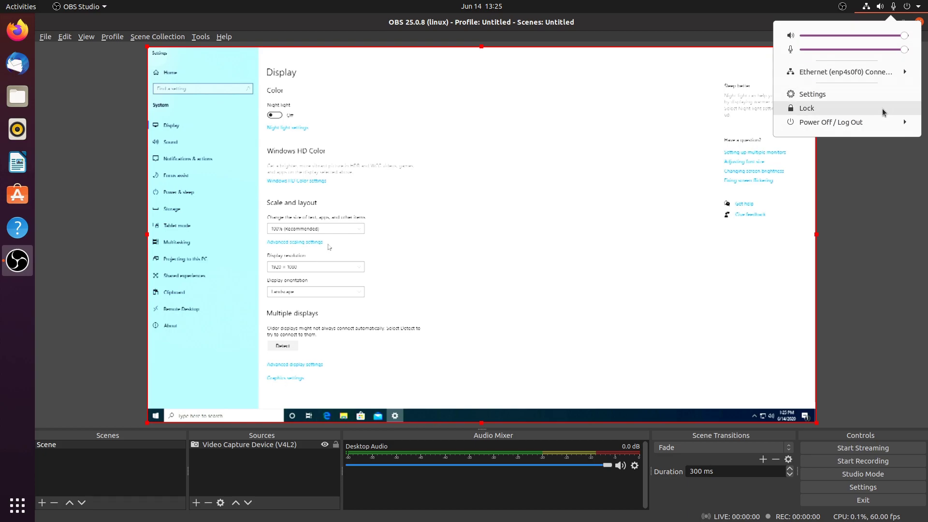
pyautogui.click(880, 122)
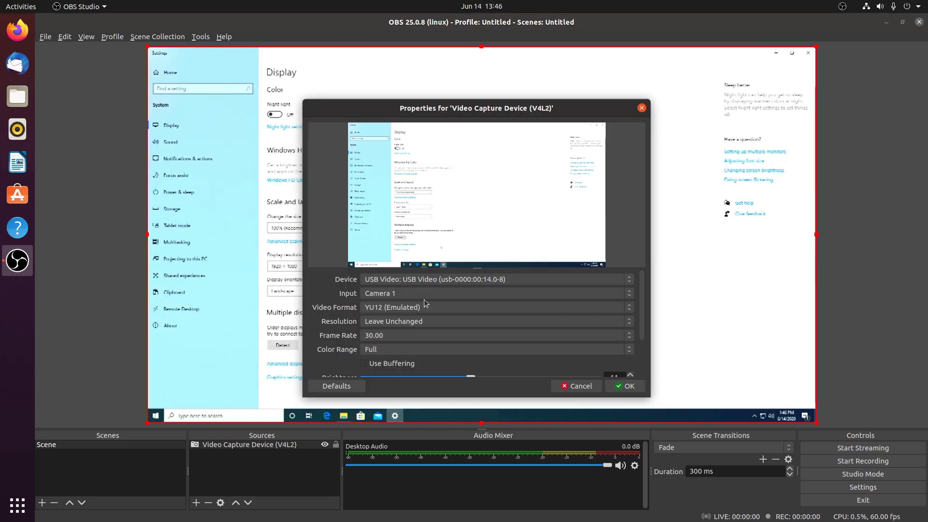
pyautogui.click(579, 385)
# Change the capture source's resolution to 1920x1080 and apply it
pyautogui.doubleClick(581, 381)
pyautogui.click(400, 321)
pyautogui.click(402, 335)
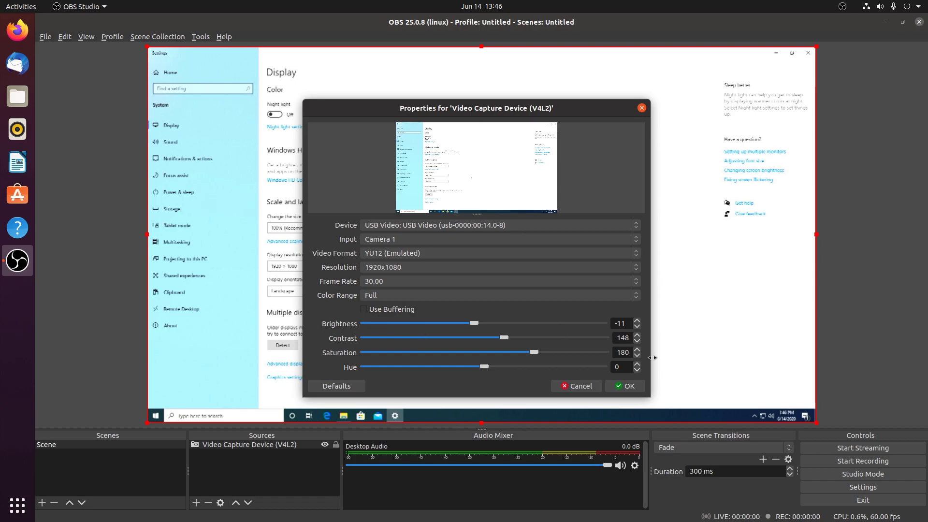
pyautogui.click(629, 386)
# Reopen the source properties and confirm the frame rate stays at 30.00
pyautogui.doubleClick(635, 386)
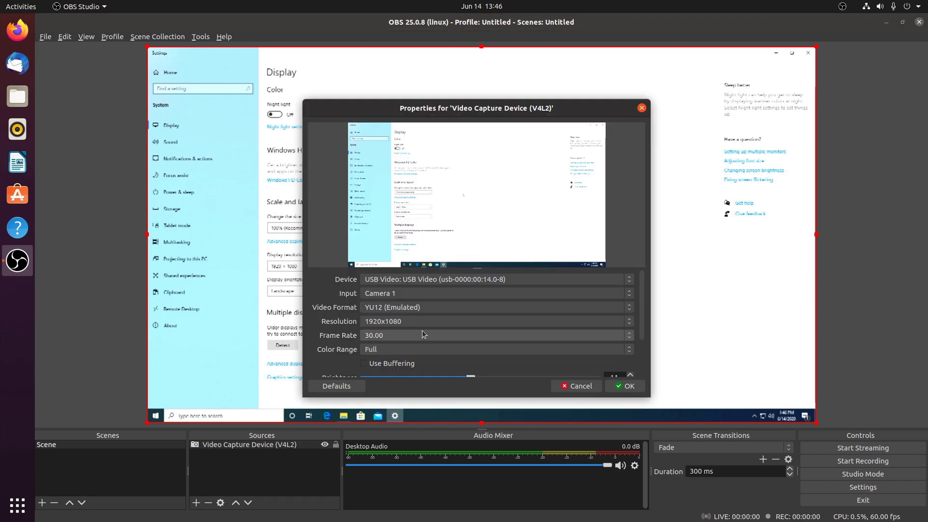
pyautogui.click(422, 329)
pyautogui.click(425, 332)
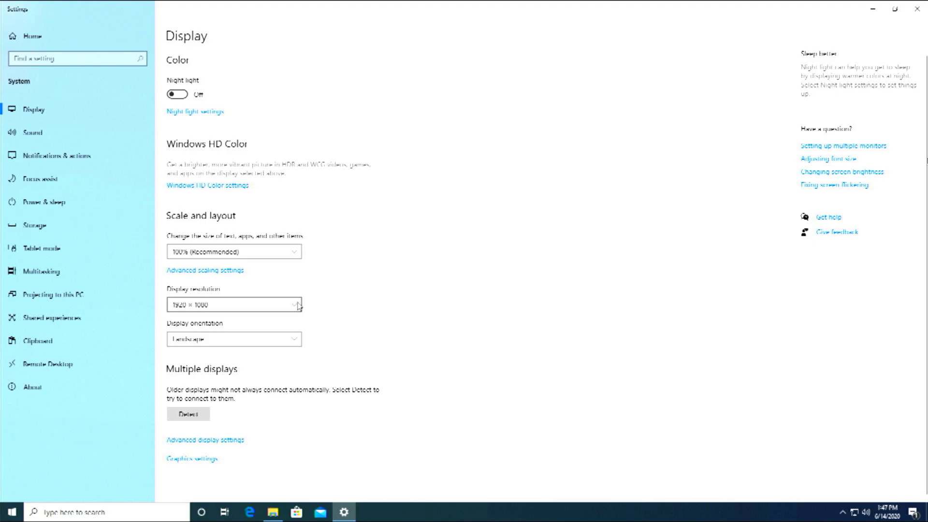
# Set the Windows display resolution to 1280 × 720 and keep the changes
pyautogui.click(297, 308)
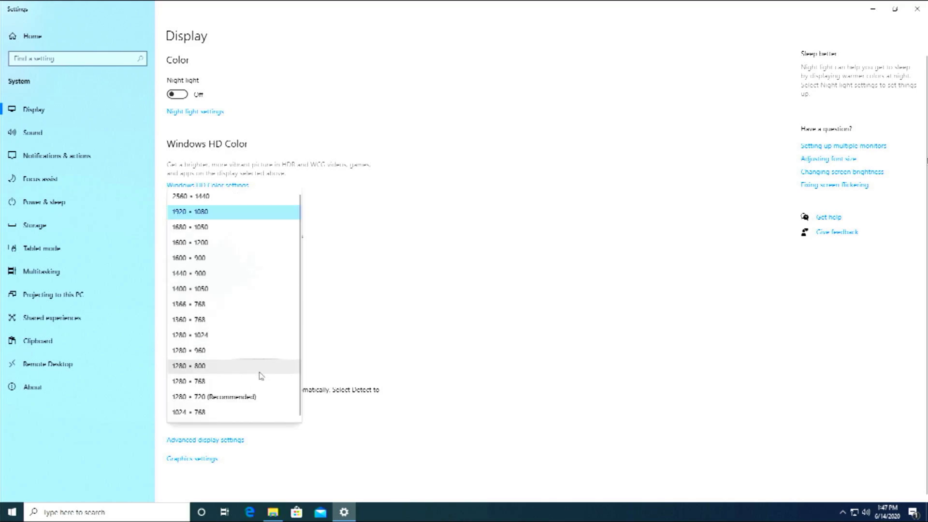
pyautogui.click(261, 396)
pyautogui.click(585, 271)
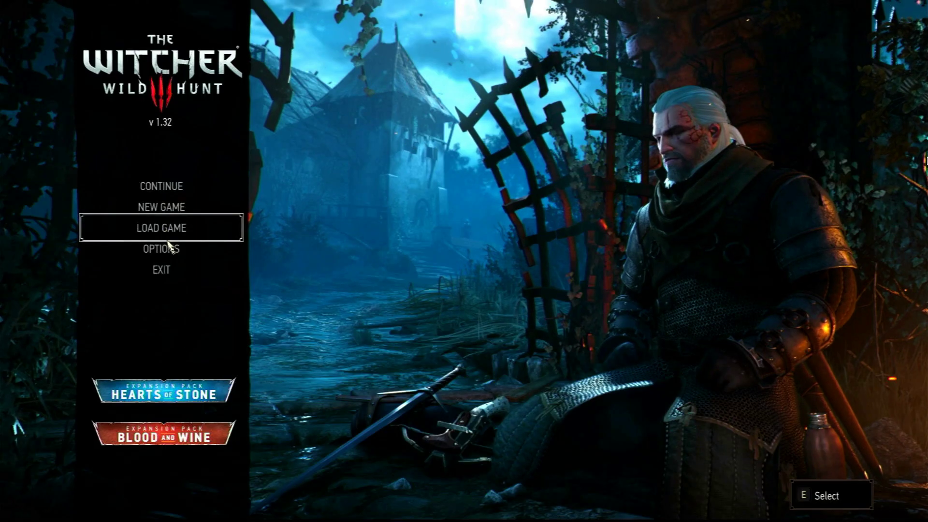
# Review The Witcher 3's Video > Graphics settings, back out to the main menu, and continue the saved game
pyautogui.click(170, 248)
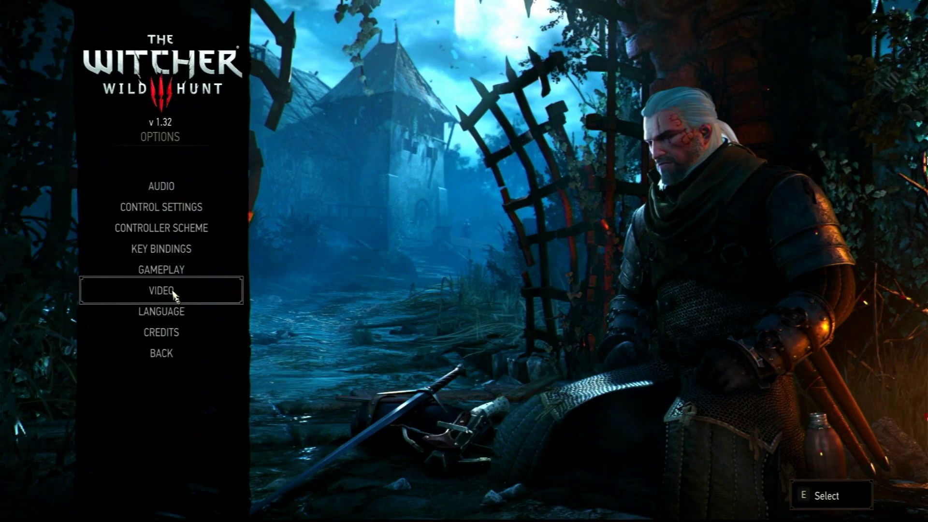
pyautogui.click(174, 292)
pyautogui.click(182, 261)
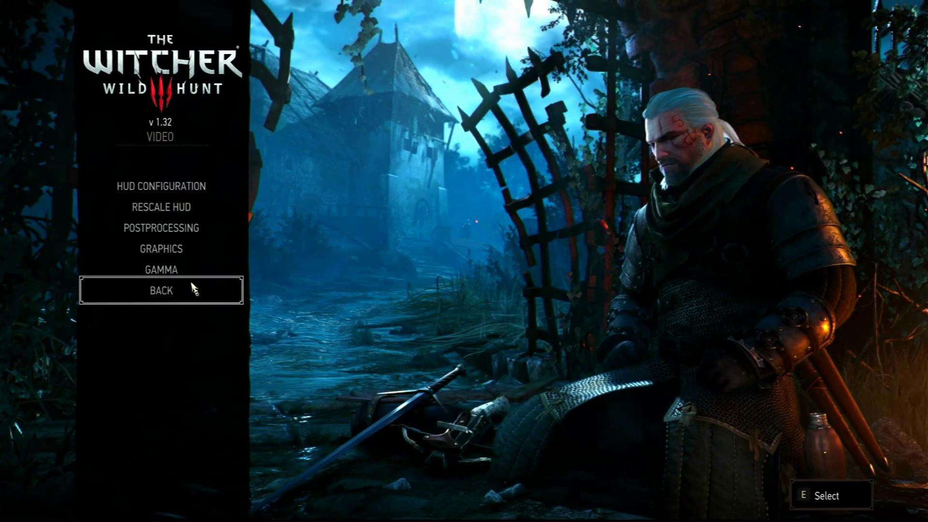
pyautogui.click(194, 289)
pyautogui.press('Escape')
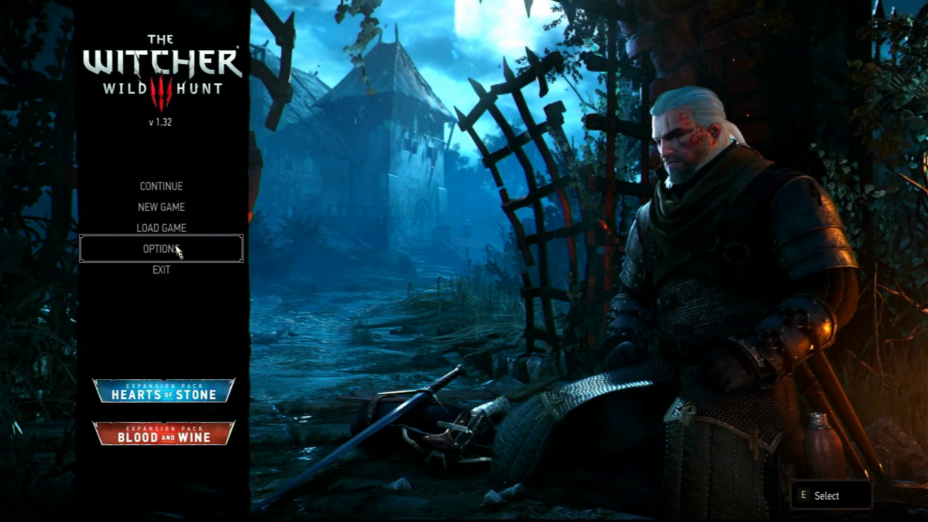
pyautogui.click(185, 193)
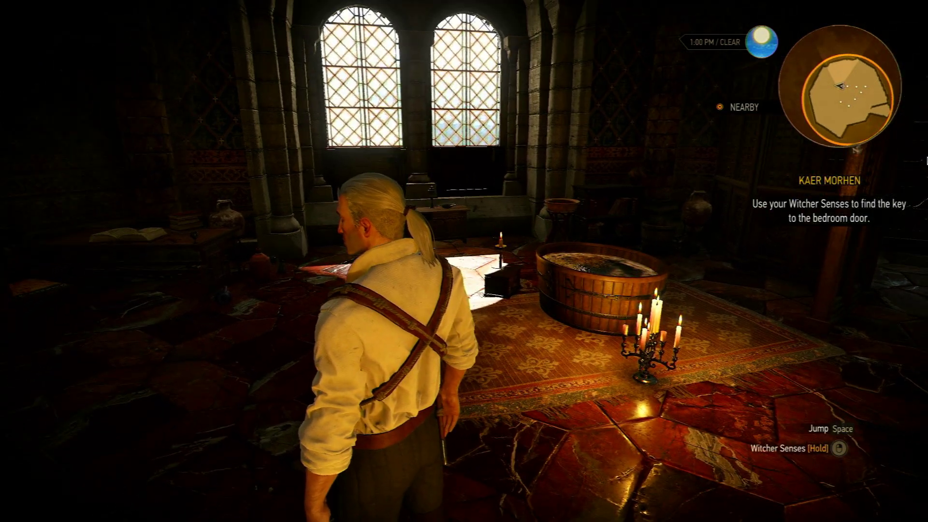
# Set The Witcher 3's graphics resolution to 1366x768, confirm the change, and resume play
pyautogui.press('Escape')
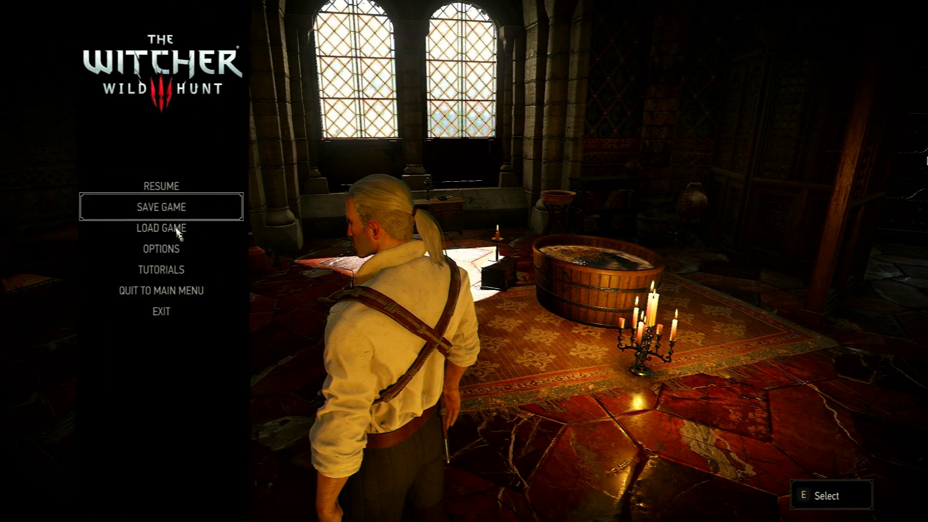
pyautogui.click(177, 291)
pyautogui.click(161, 248)
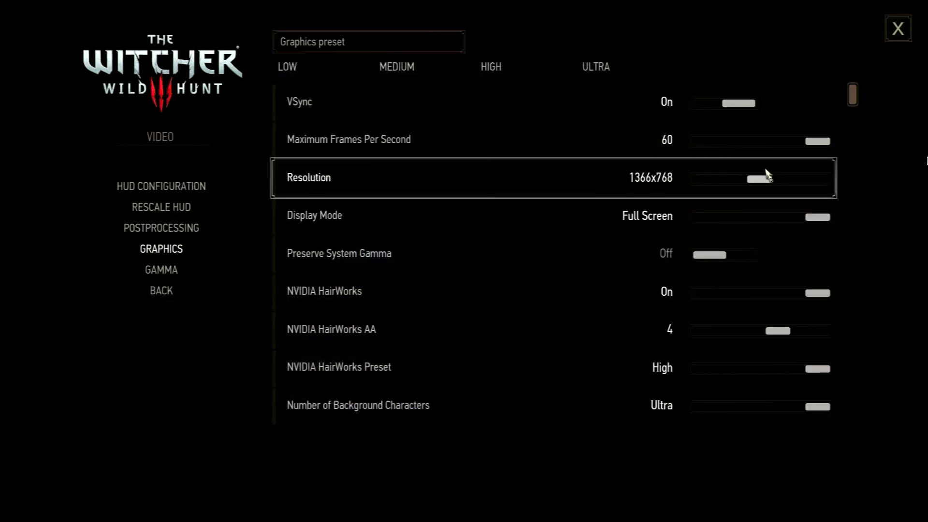
pyautogui.press('Escape')
pyautogui.press('Return')
pyautogui.press('Escape')
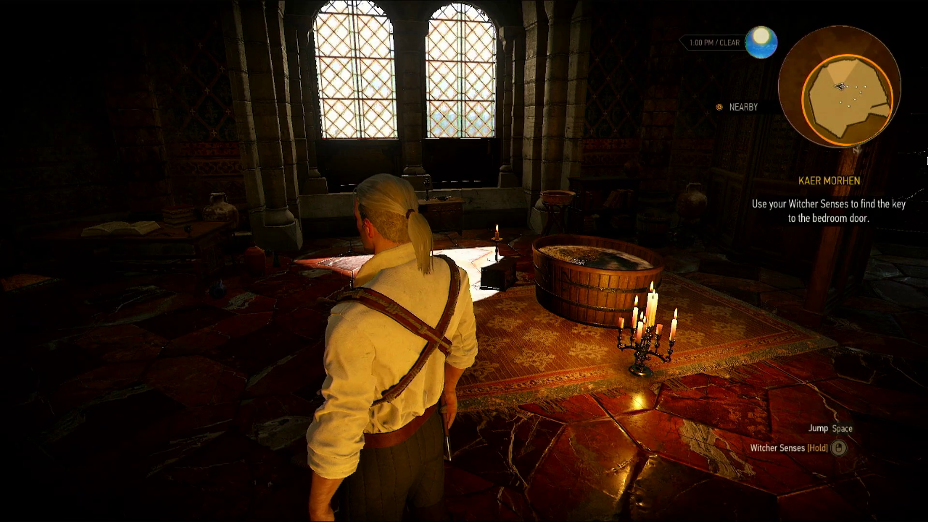
# Walk Geralt around the Kaer Morhen bedroom, past the fireplace, tub room and doorways
pyautogui.press('w')
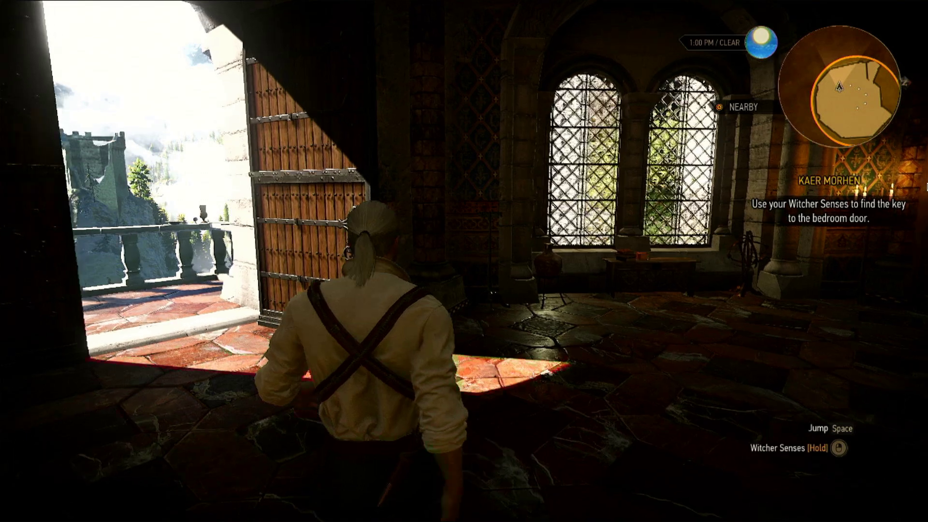
pyautogui.press('w')
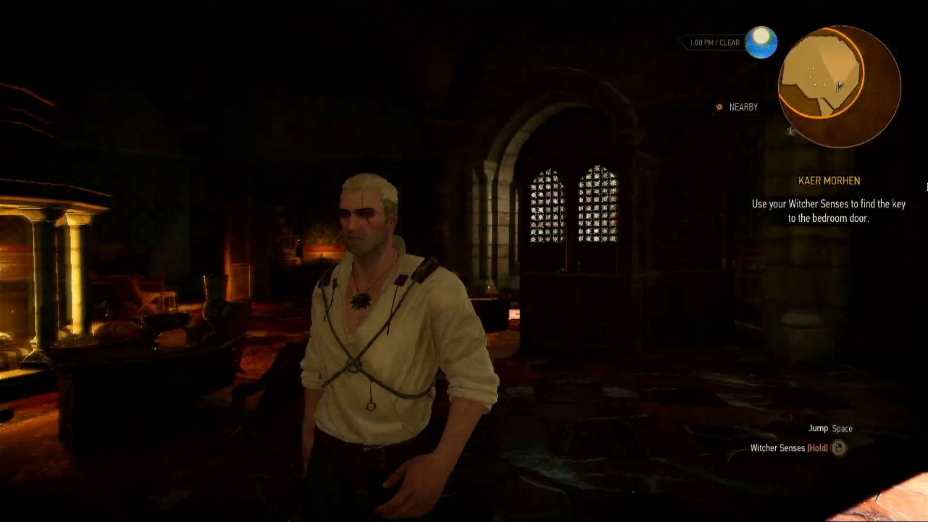
pyautogui.press('w')
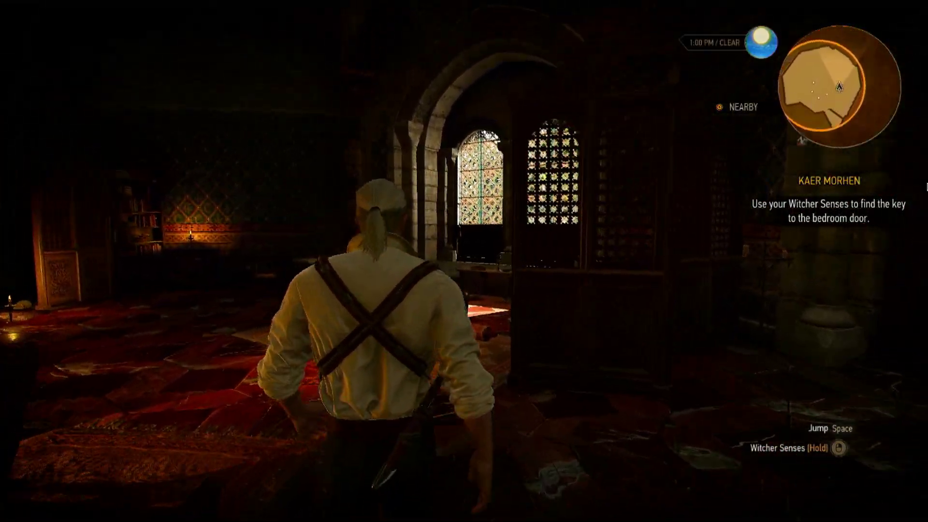
pyautogui.press('w')
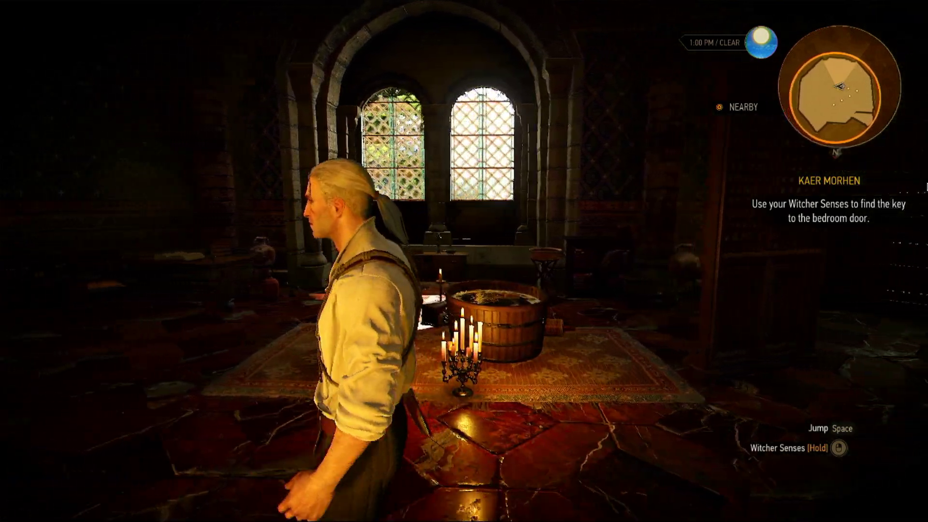
pyautogui.press('w')
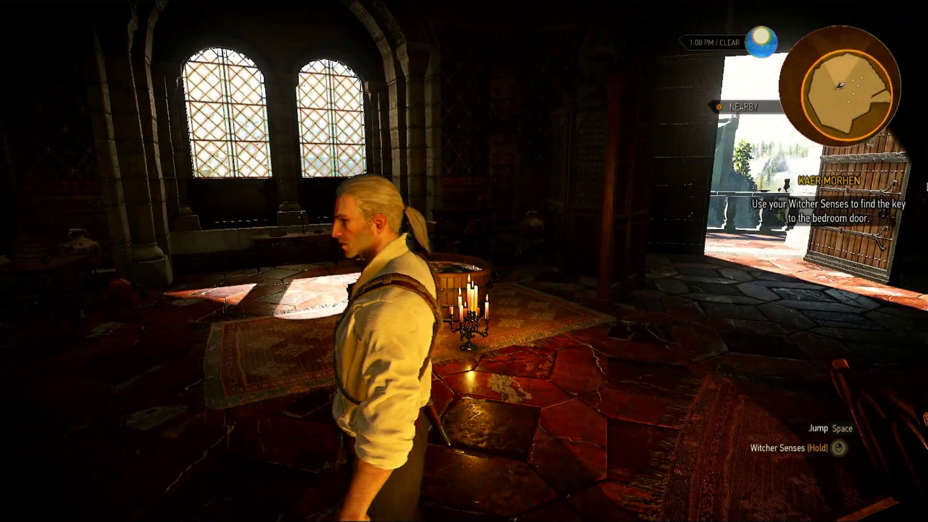